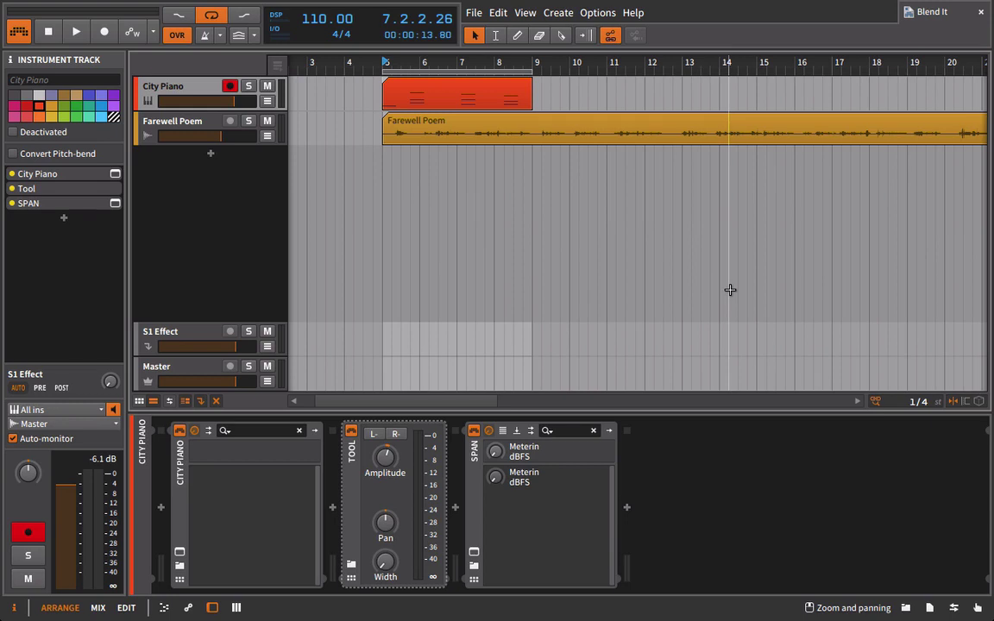
# Step: Adjust the Farewell Poem and City Piano volume faders while the project plays, then stop
pyautogui.press('space')
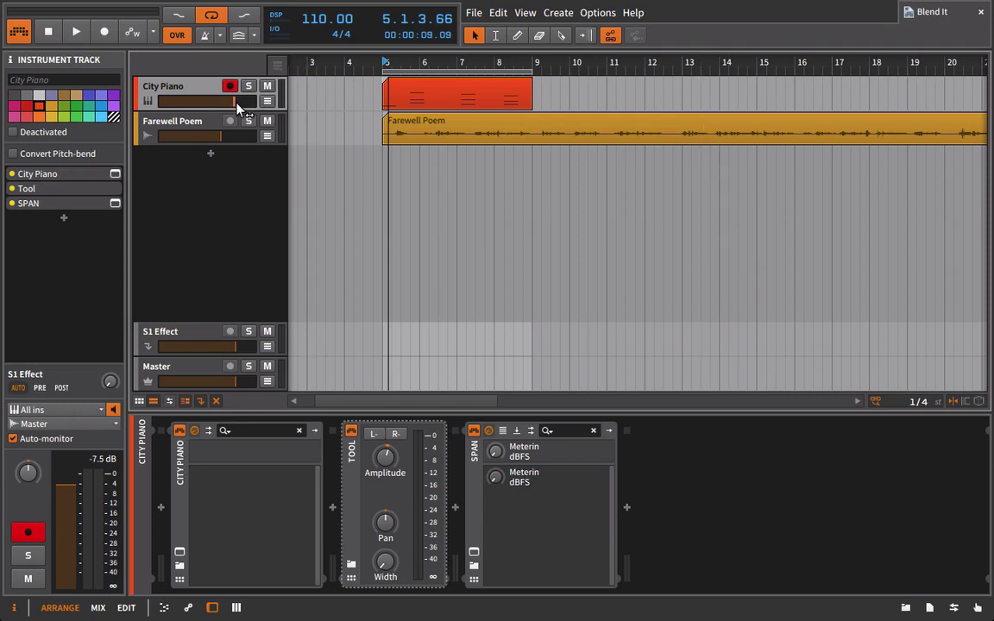
pyautogui.moveTo(237, 103)
pyautogui.press('space')
pyautogui.scroll(-5, 237, 103)
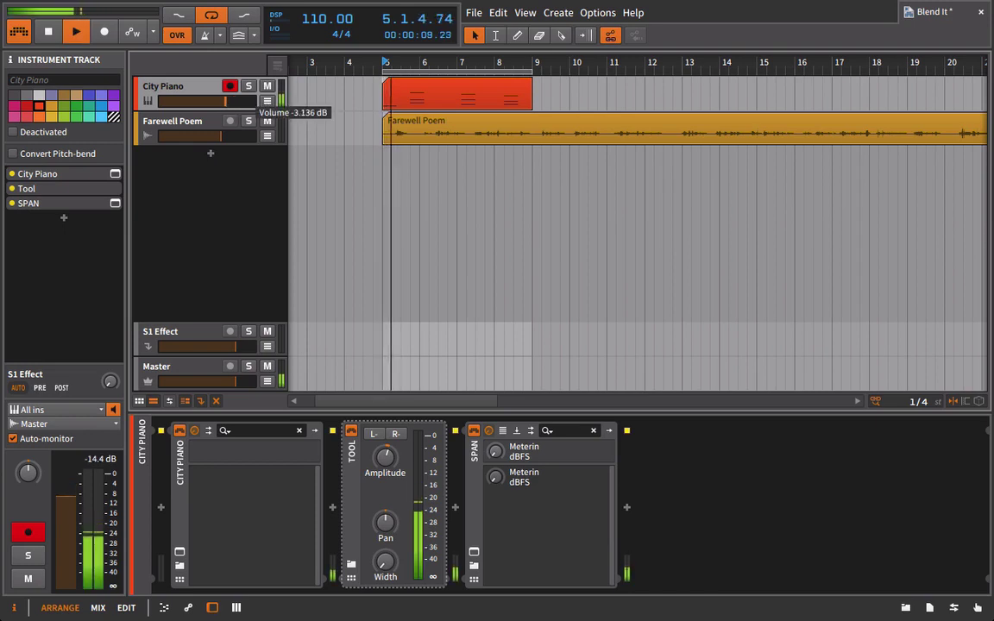
pyautogui.moveTo(221, 145); pyautogui.dragTo(229, 140)
pyautogui.moveTo(214, 101); pyautogui.dragTo(228, 101)
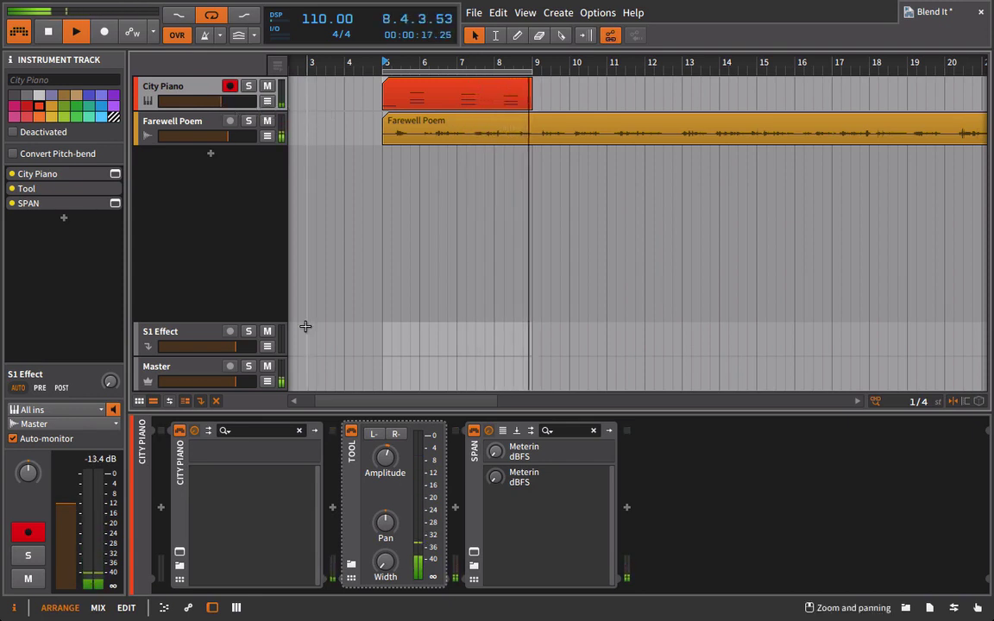
pyautogui.press('space')
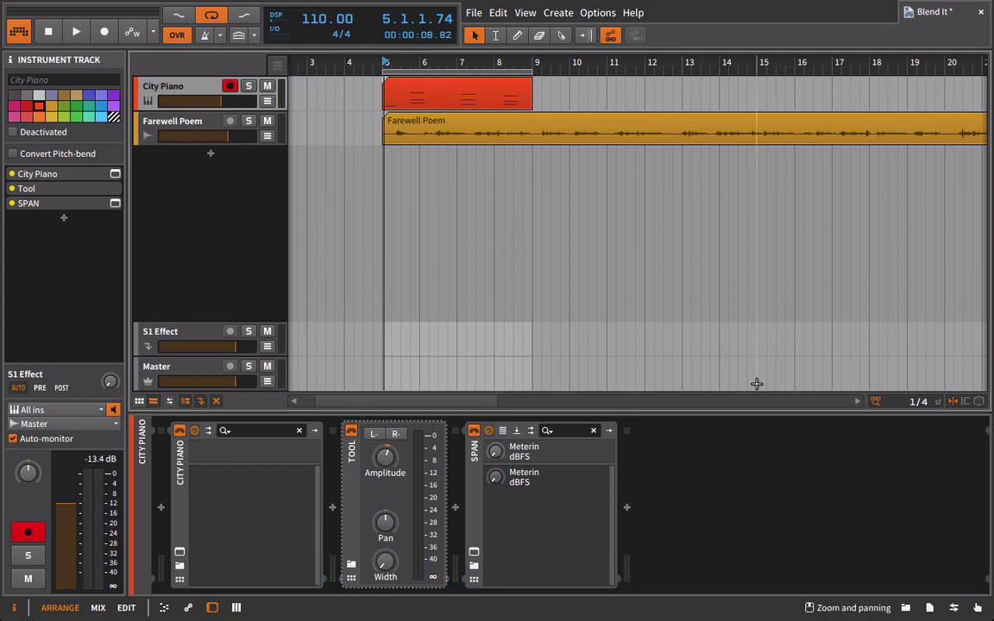
pyautogui.click(905, 609)
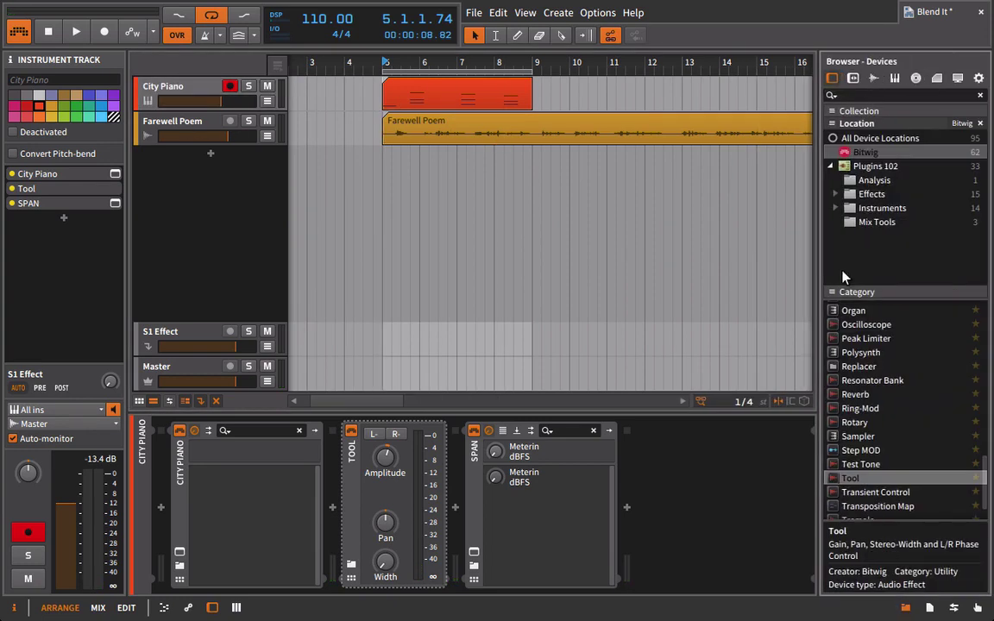
pyautogui.click(863, 226)
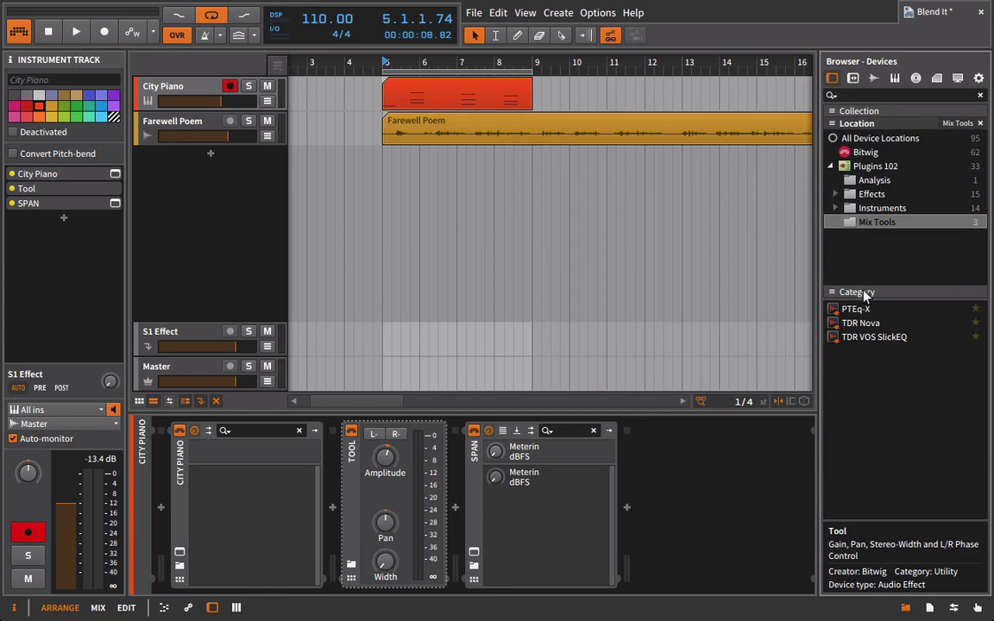
pyautogui.moveTo(860, 323); pyautogui.dragTo(692, 474)
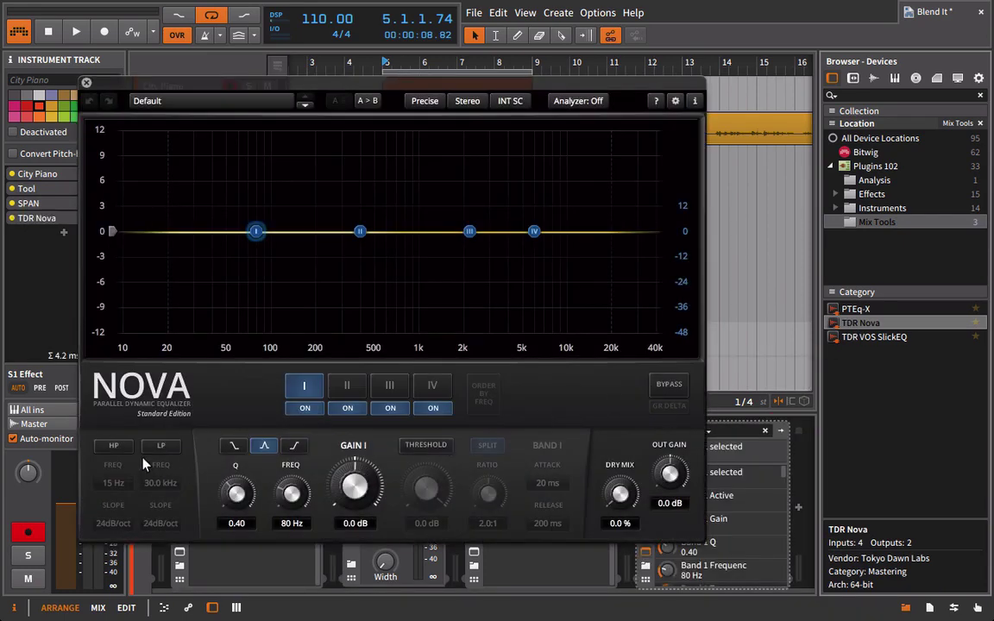
# Step: Enable Nova's low-pass filter at 10.0 kHz with the analyzer set to Out
pyautogui.click(160, 445)
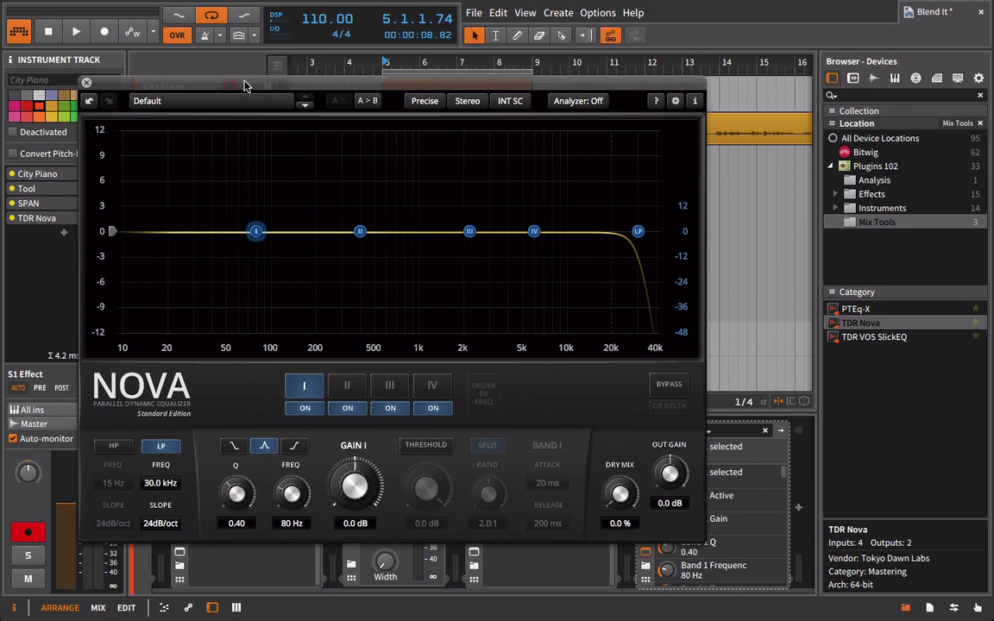
pyautogui.click(578, 100)
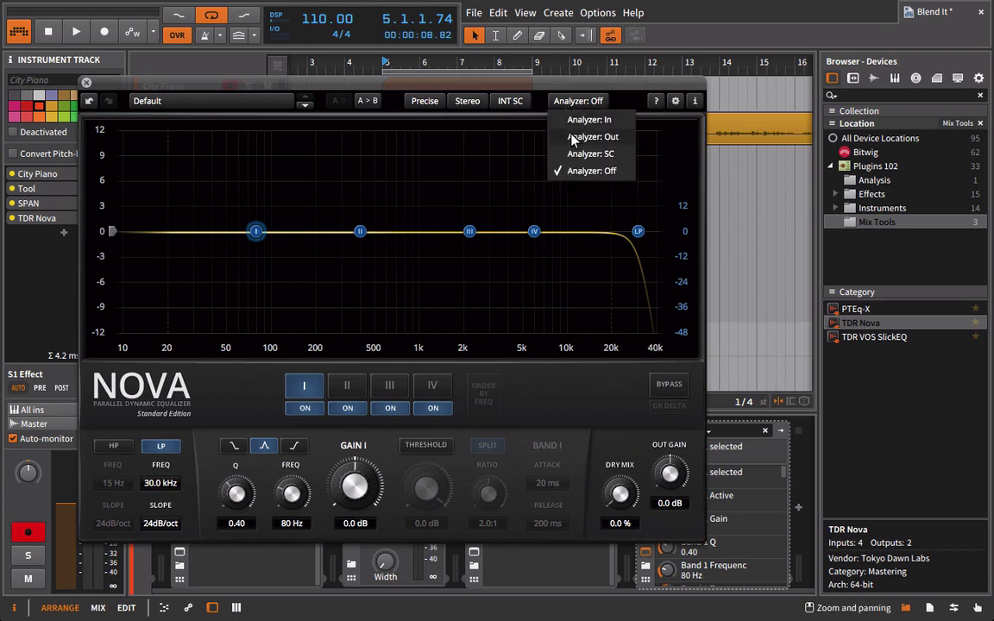
pyautogui.click(574, 138)
pyautogui.press('space')
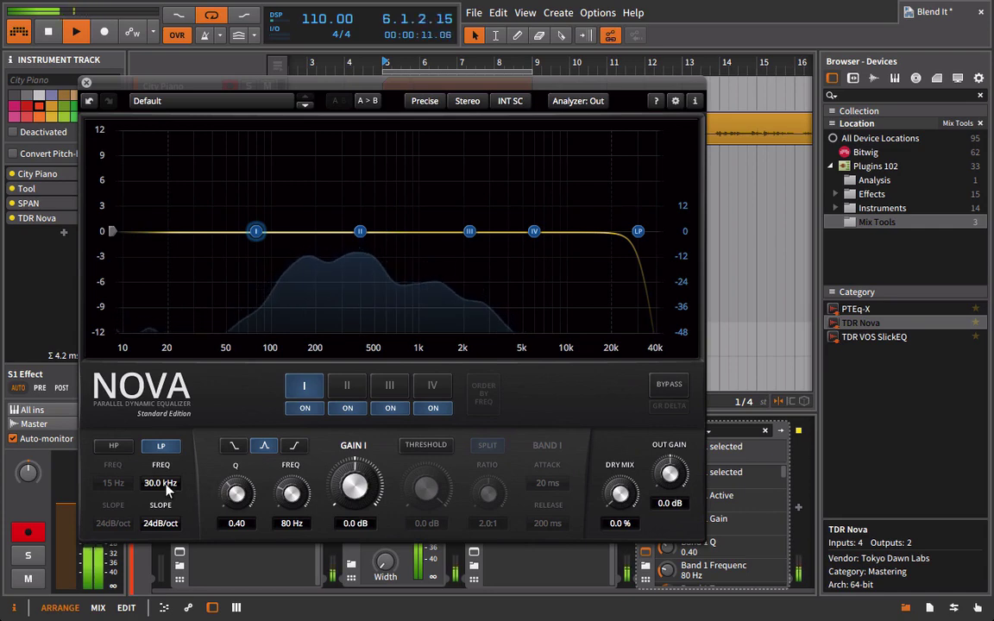
pyautogui.moveTo(160, 484); pyautogui.dragTo(121, 505)
pyautogui.press('space')
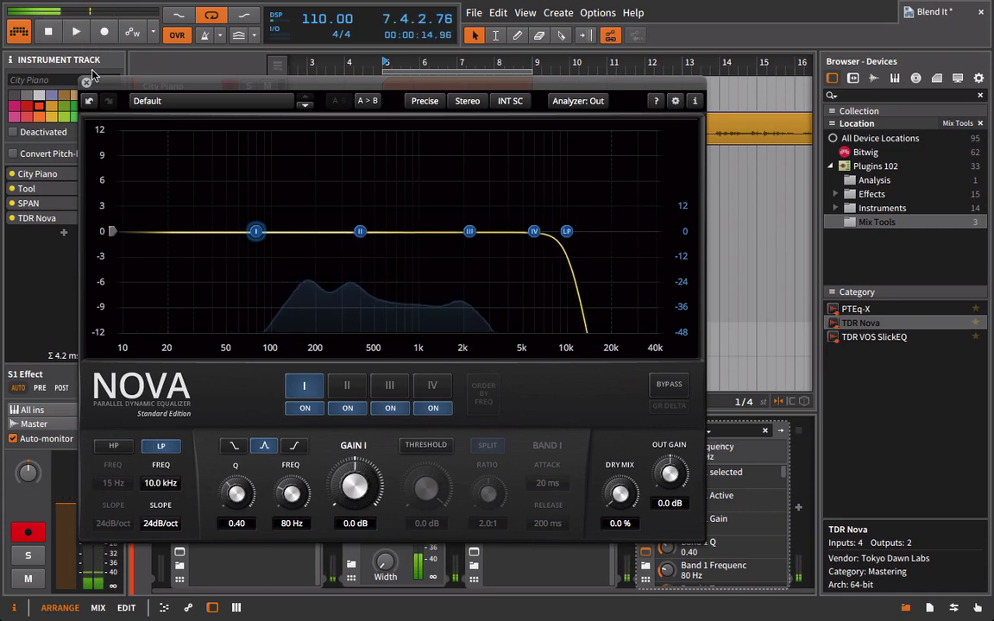
pyautogui.click(86, 82)
# Step: Remove TDR Nova from City Piano and add it to Farewell Poem's chain
pyautogui.click(653, 496)
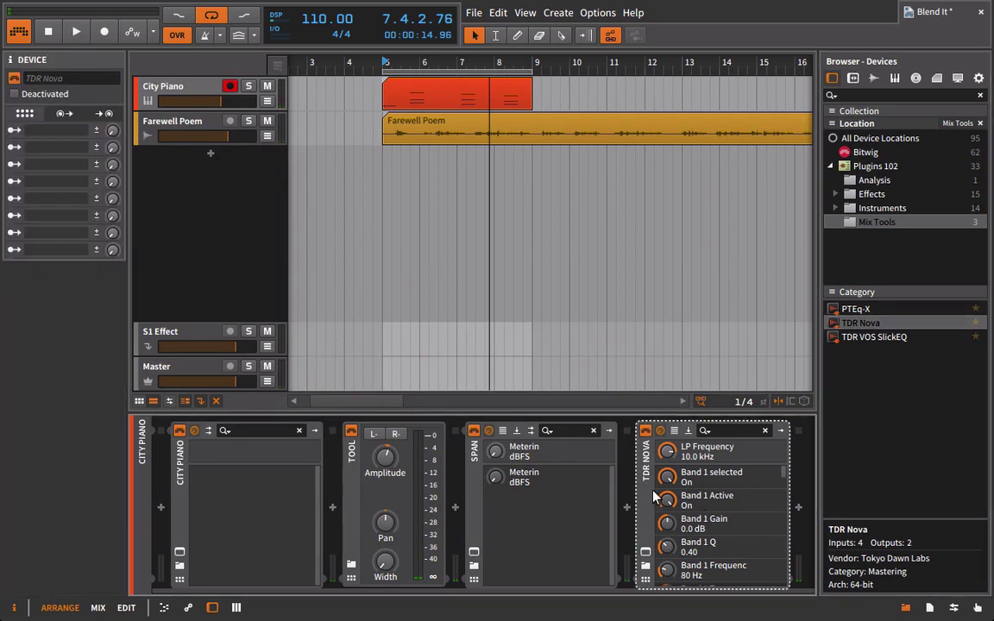
pyautogui.press('Delete')
pyautogui.click(196, 127)
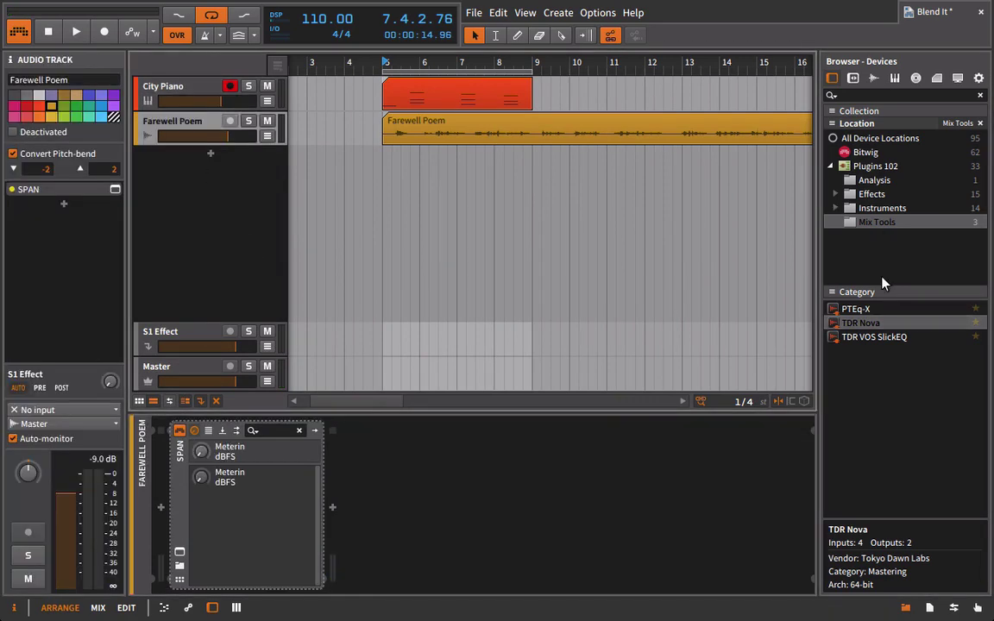
pyautogui.moveTo(854, 325); pyautogui.dragTo(604, 459)
# Step: Enable Nova's low-pass at 4.1 kHz with a 12dB/oct slope and analyzer on Out
pyautogui.press('space')
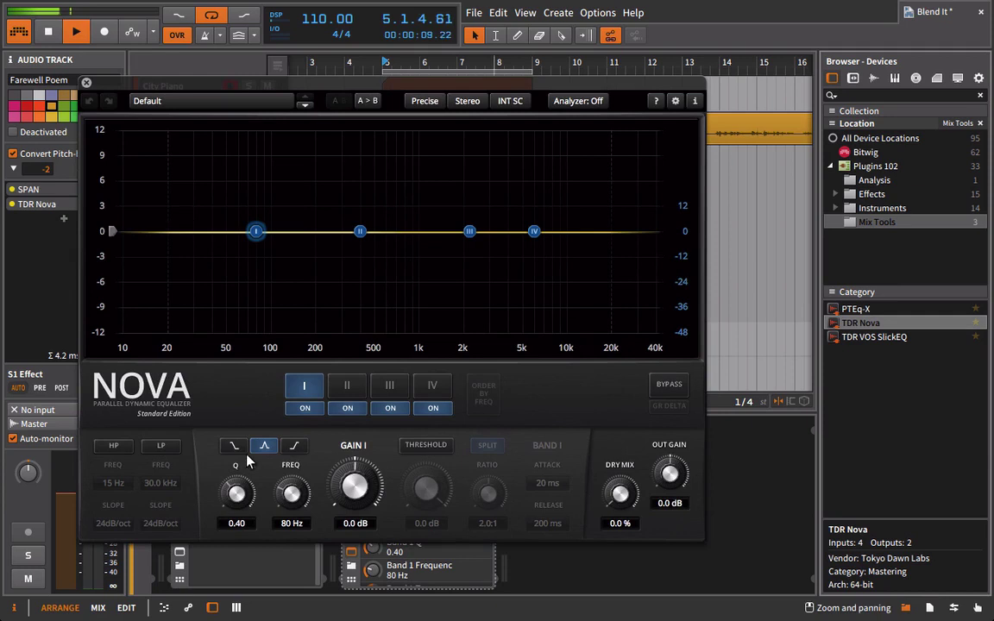
pyautogui.click(160, 446)
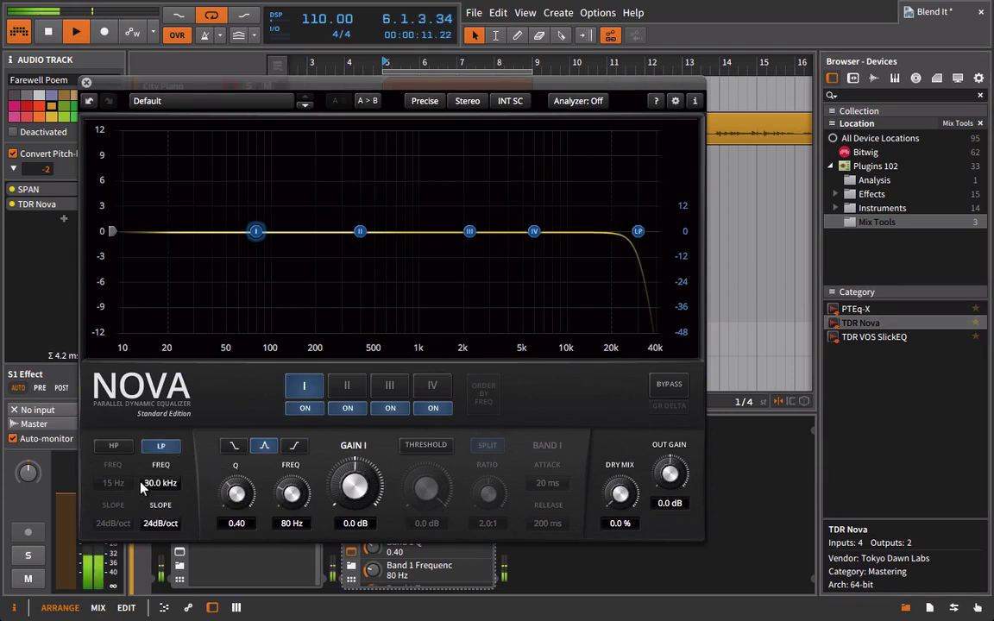
pyautogui.moveTo(164, 492); pyautogui.dragTo(164, 555)
pyautogui.click(572, 101)
pyautogui.click(577, 125)
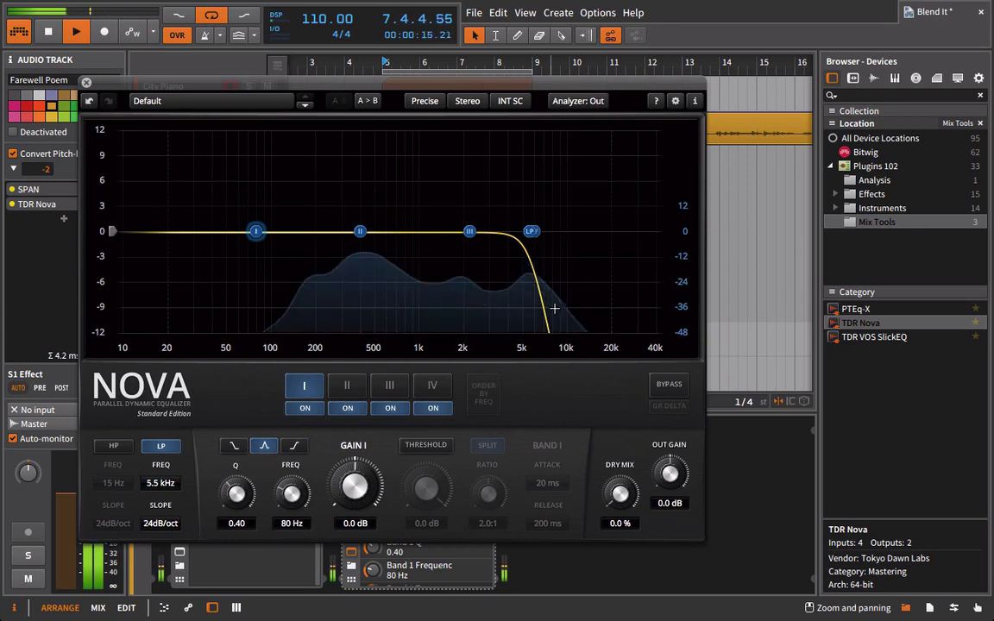
pyautogui.click(161, 523)
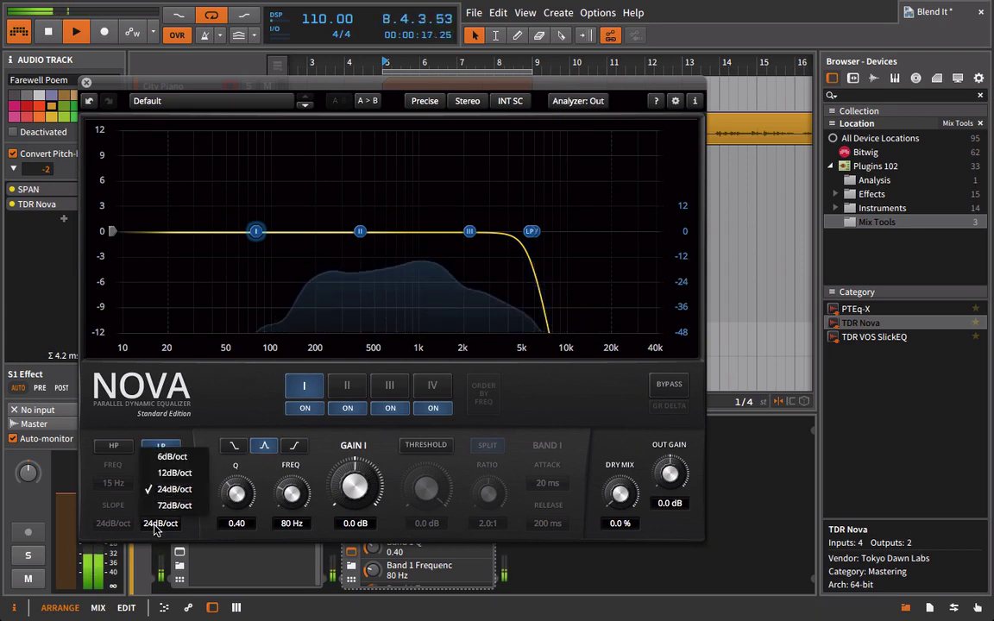
pyautogui.click(173, 473)
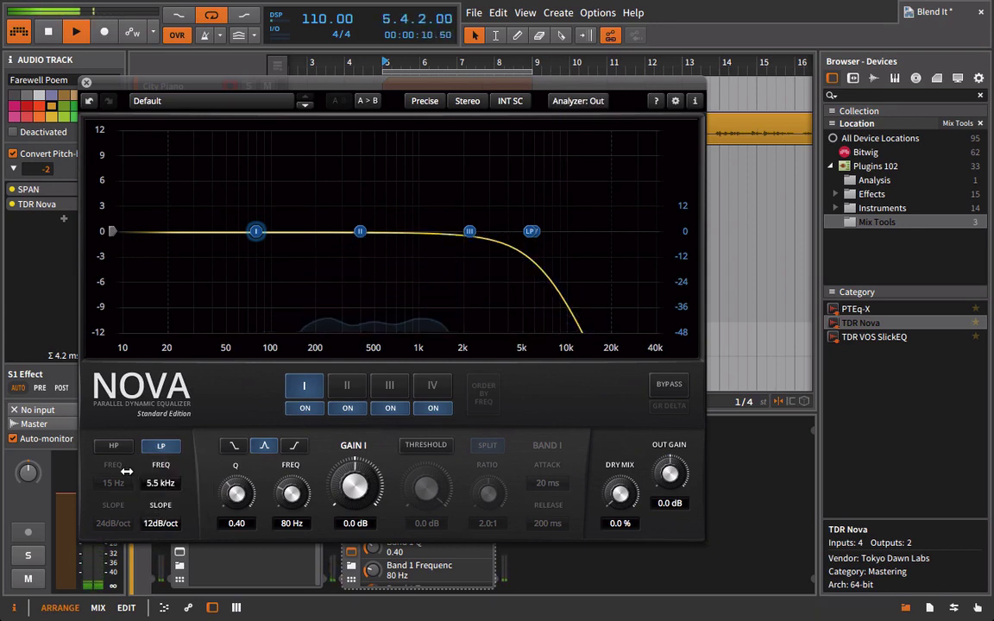
pyautogui.moveTo(163, 490); pyautogui.dragTo(151, 491)
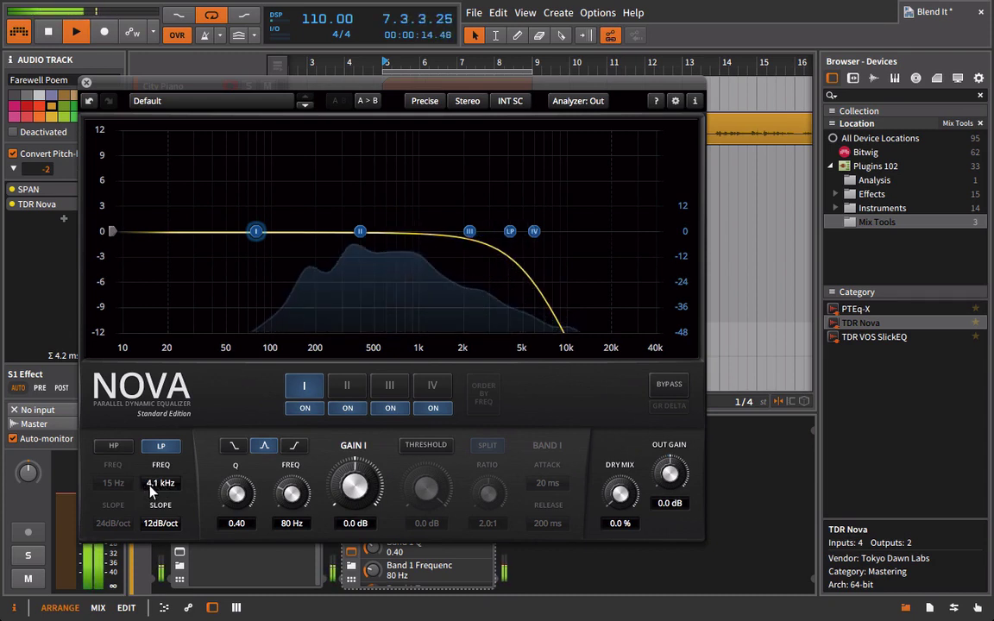
pyautogui.press('space')
# Step: Lower City Piano's volume to -7.565 dB while auditioning the mix
pyautogui.click(87, 83)
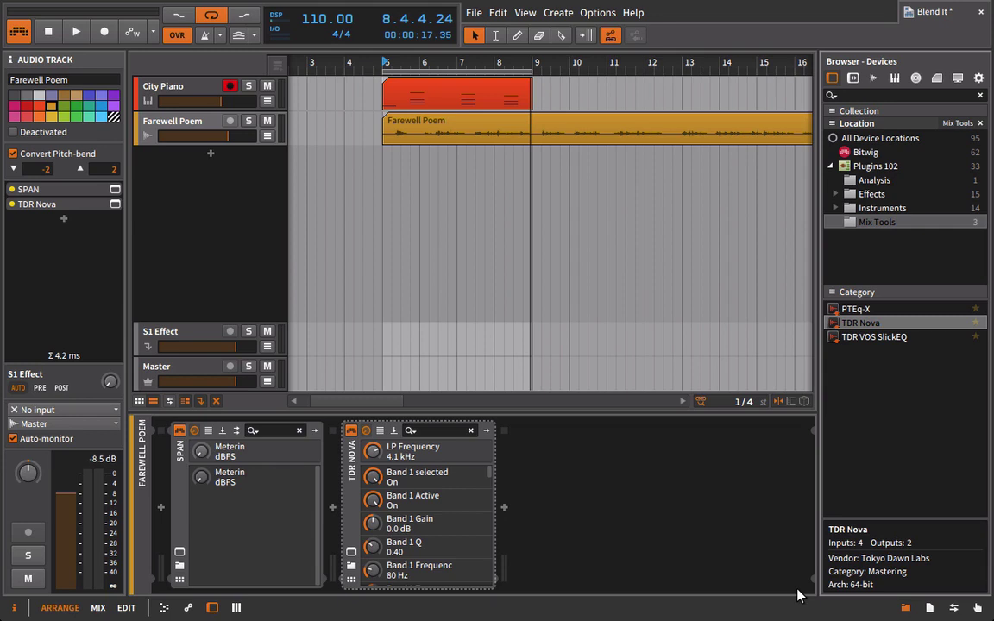
pyautogui.press('space')
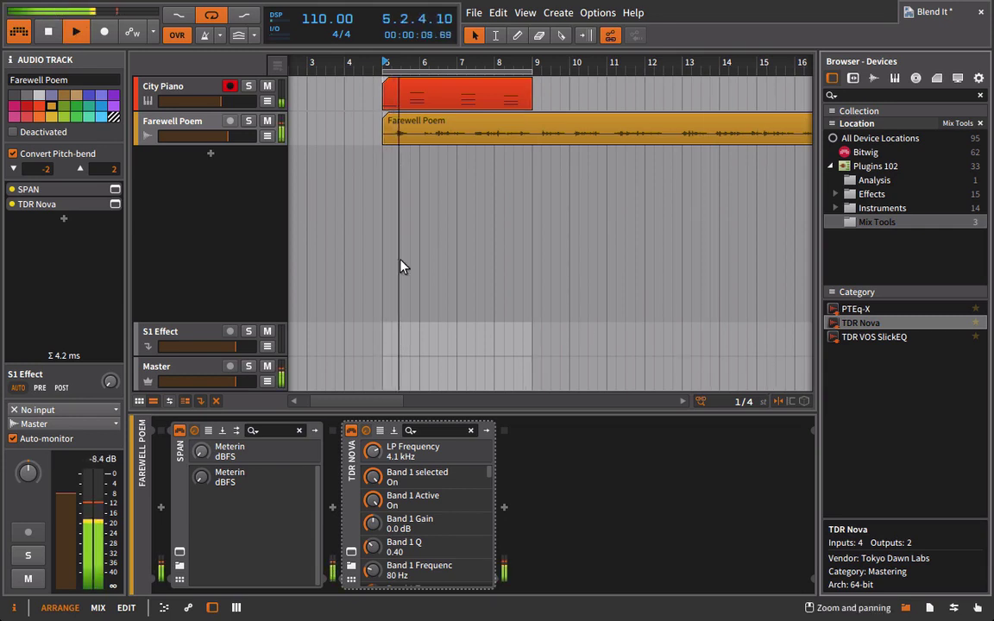
pyautogui.moveTo(220, 104); pyautogui.dragTo(216, 103)
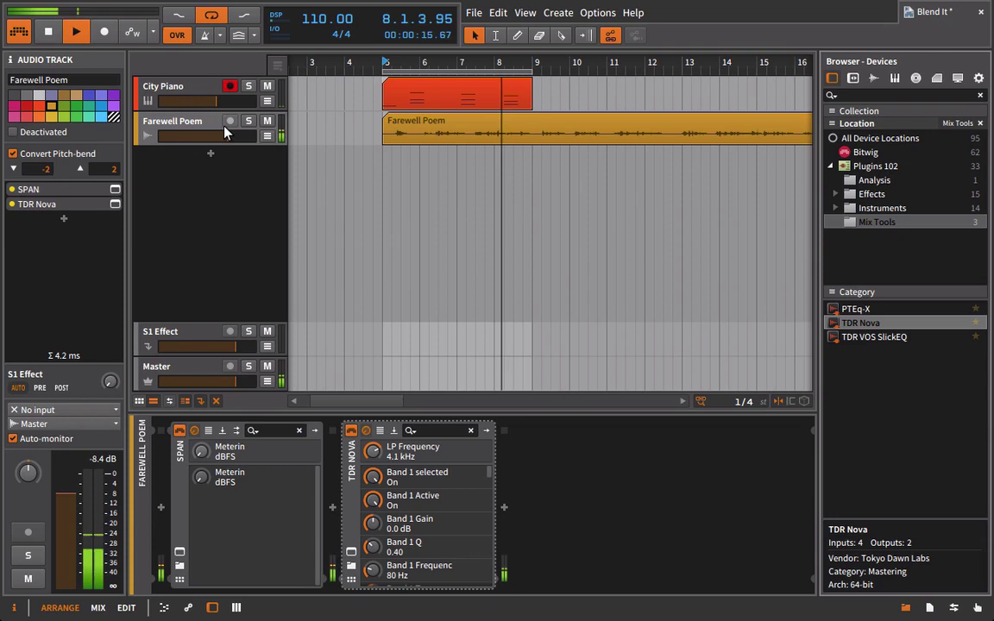
pyautogui.press('space')
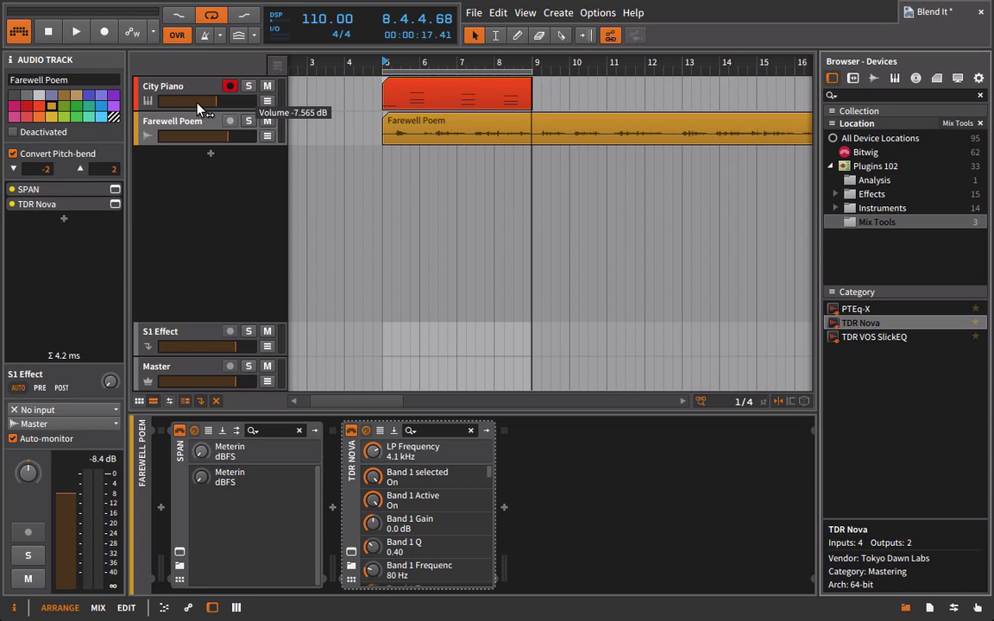
# Step: View City Piano's spectrum in its SPAN analyzer during playback
pyautogui.click(169, 84)
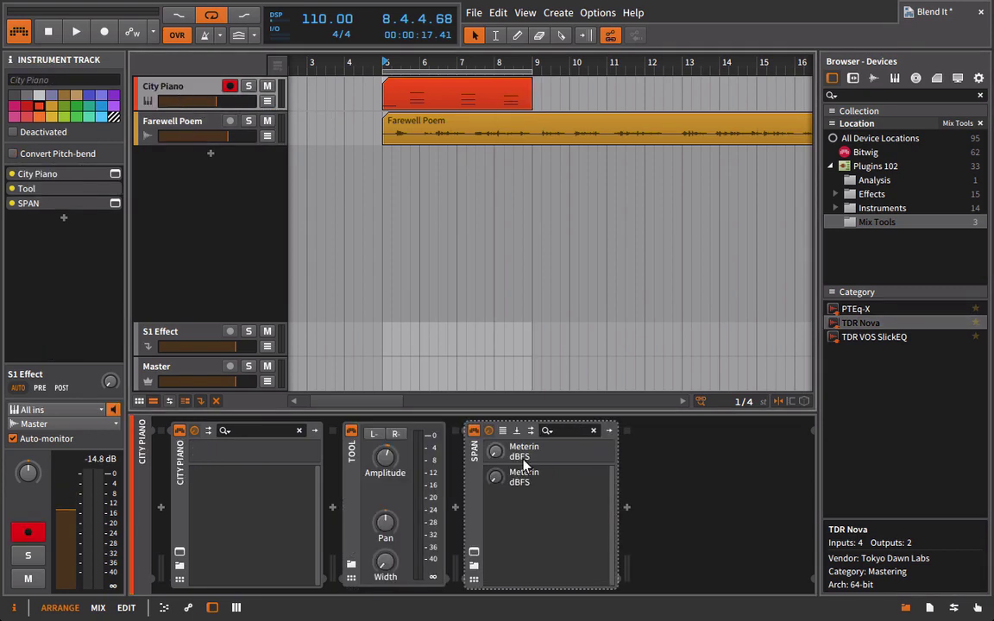
pyautogui.click(472, 545)
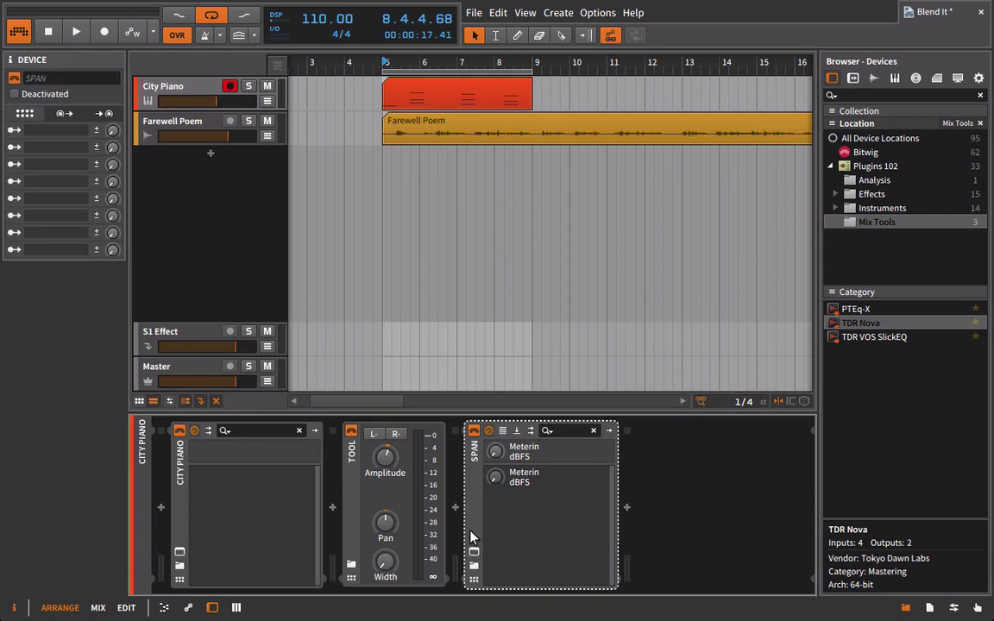
pyautogui.click(474, 567)
pyautogui.press('space')
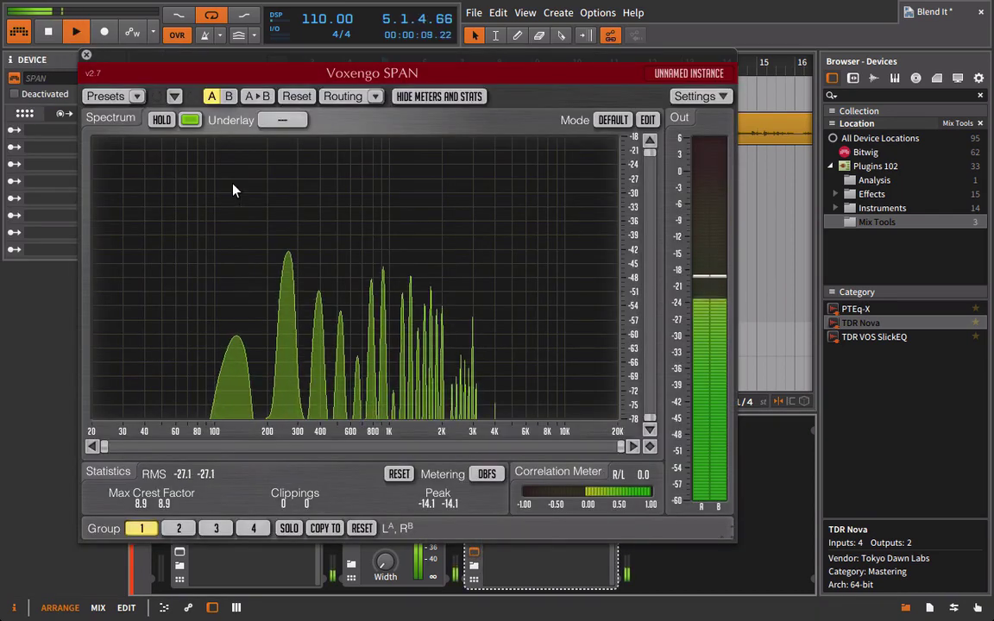
pyautogui.click(87, 54)
# Step: Move Farewell Poem's SPAN after TDR Nova and check the filtered spectrum
pyautogui.click(148, 118)
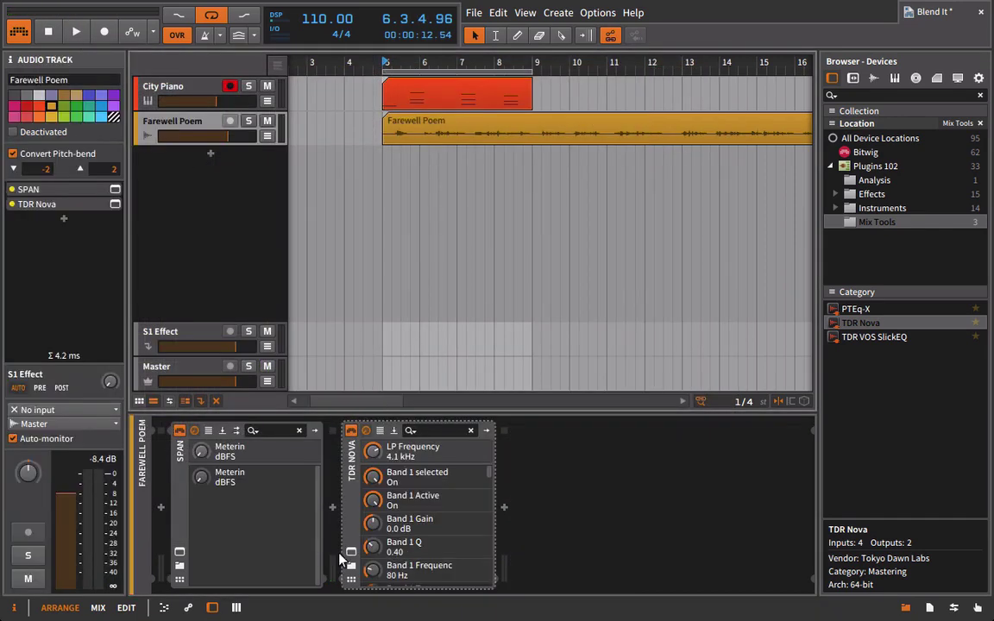
pyautogui.moveTo(179, 493); pyautogui.dragTo(506, 499)
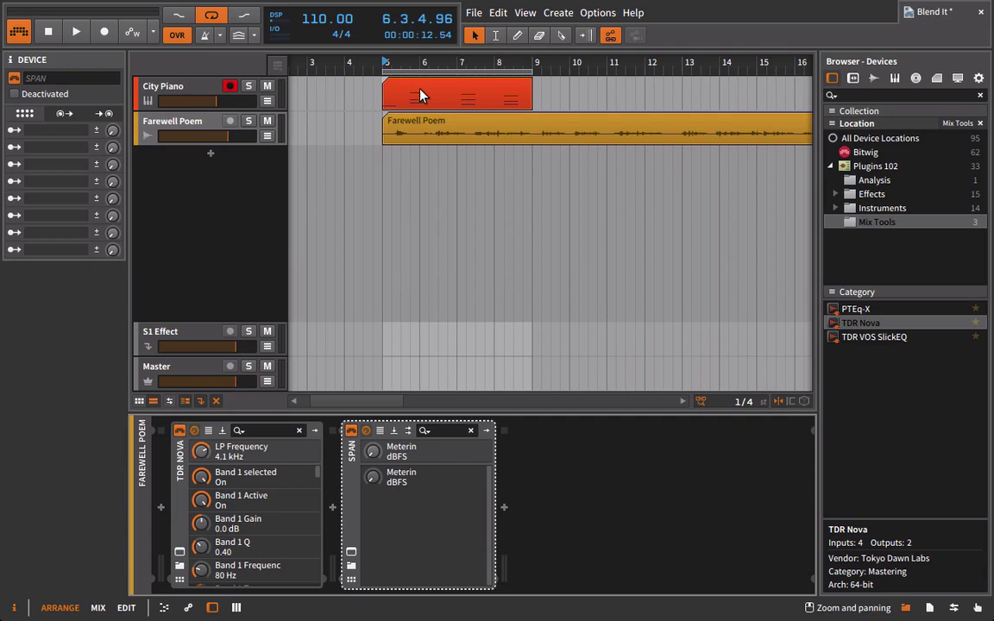
pyautogui.click(351, 553)
pyautogui.press('space')
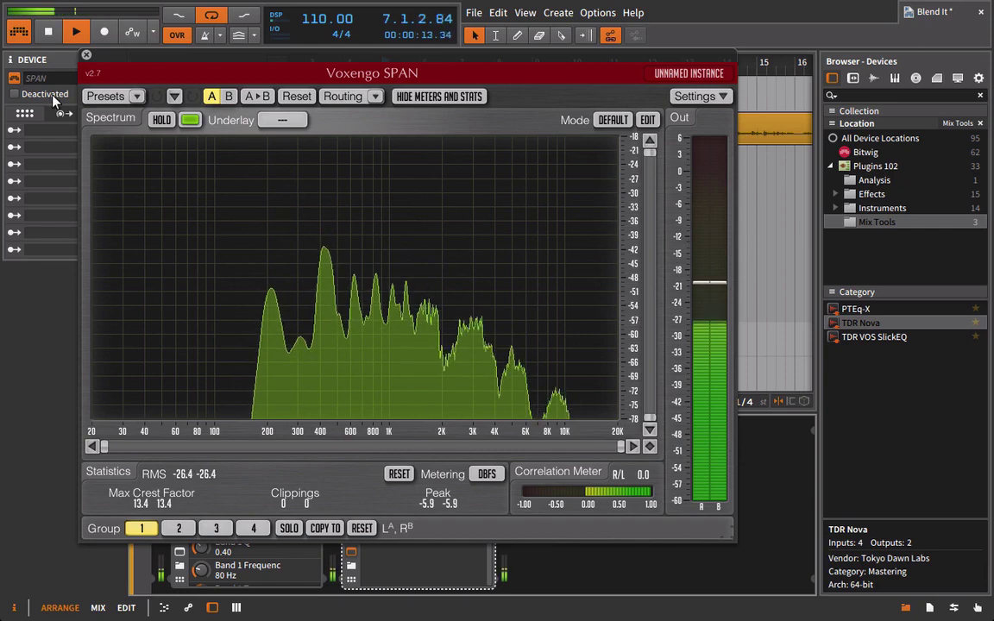
pyautogui.click(86, 57)
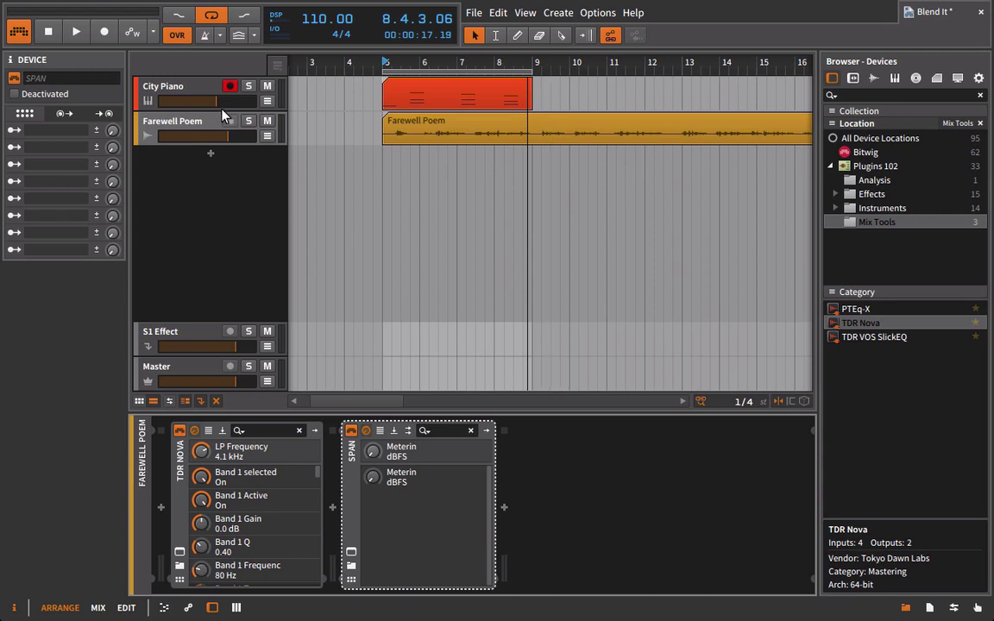
# Step: Add TDR VOS SlickEQ to City Piano, and to Farewell Poem between Nova and SPAN
pyautogui.click(170, 90)
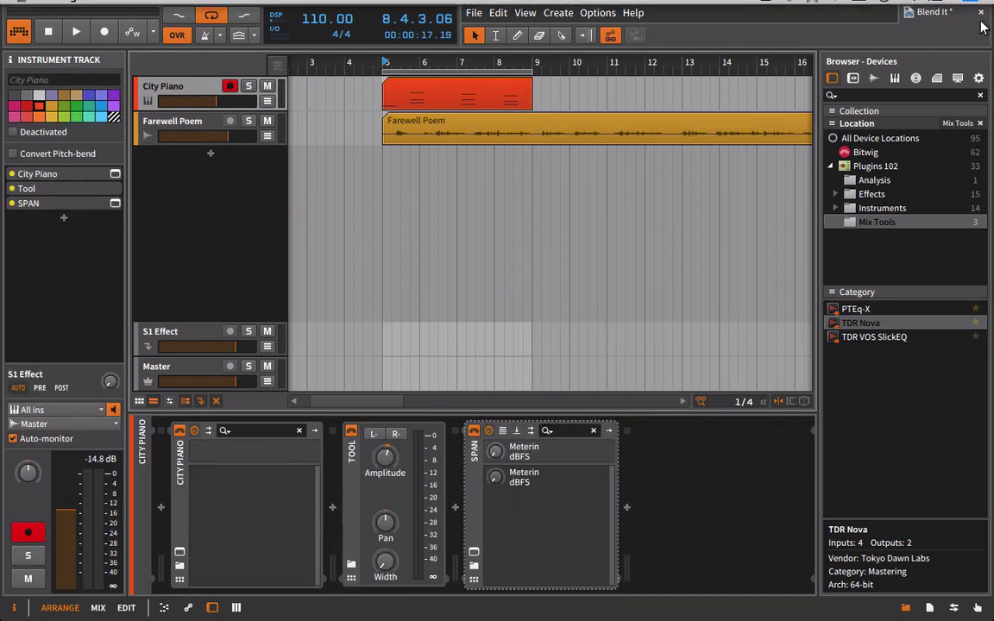
pyautogui.moveTo(873, 342); pyautogui.dragTo(454, 492)
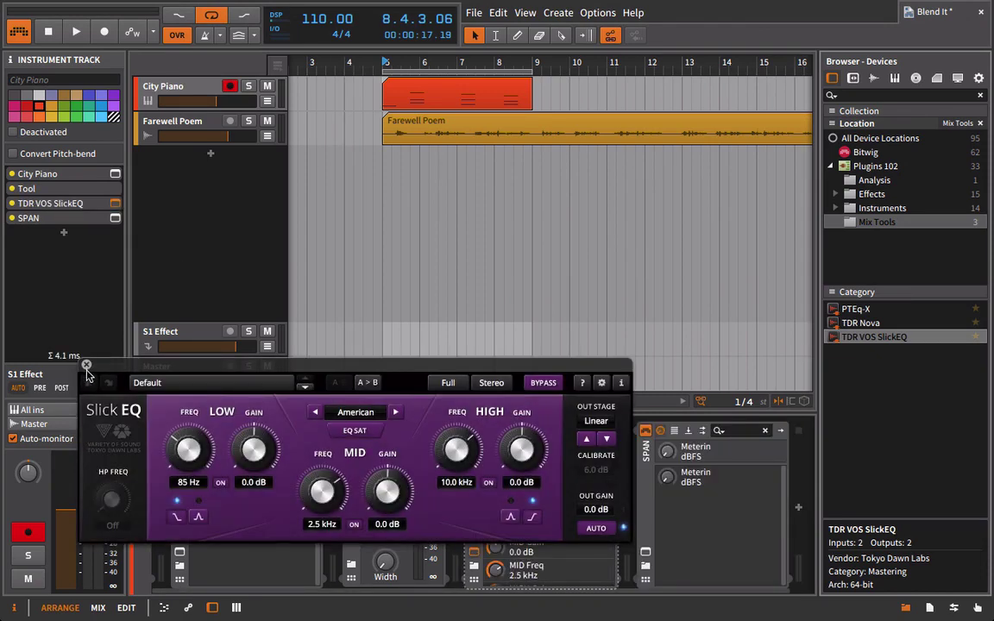
pyautogui.click(170, 126)
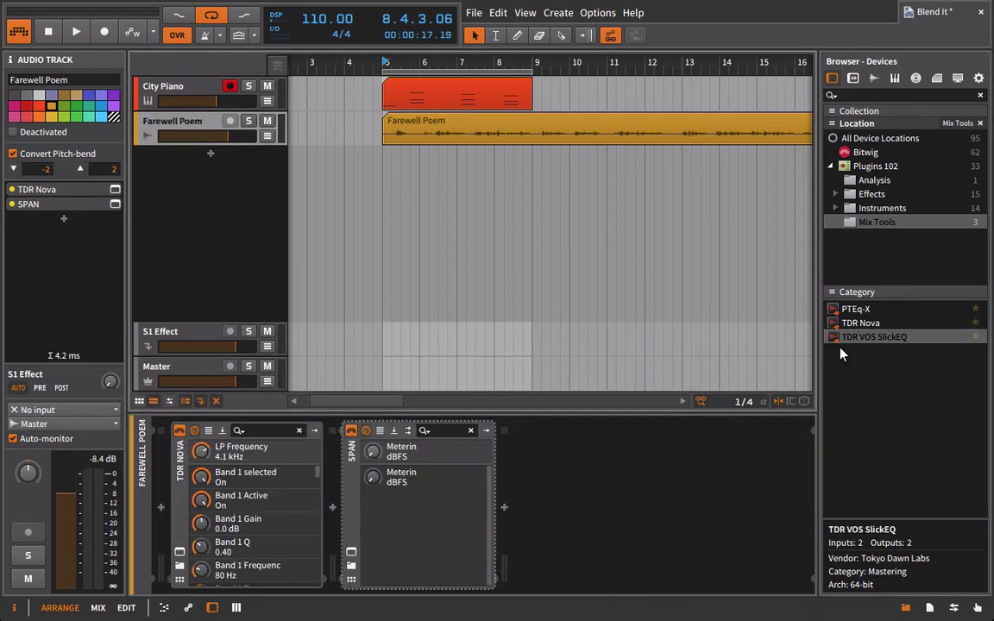
pyautogui.moveTo(819, 350); pyautogui.dragTo(335, 525)
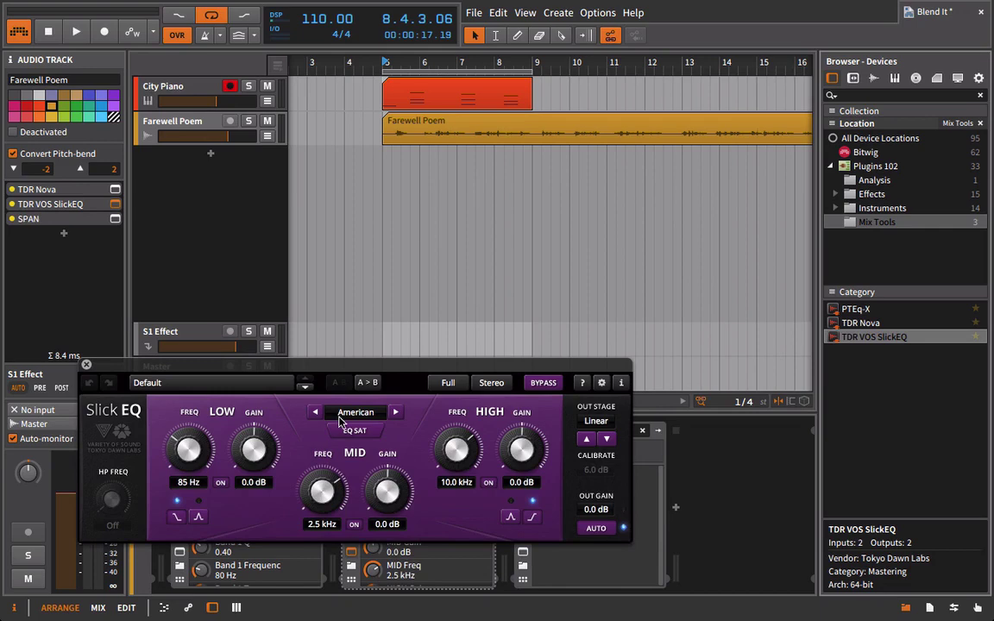
# Step: Set Farewell Poem's SlickEQ output stage to Mellow
pyautogui.moveTo(294, 373); pyautogui.dragTo(349, 211)
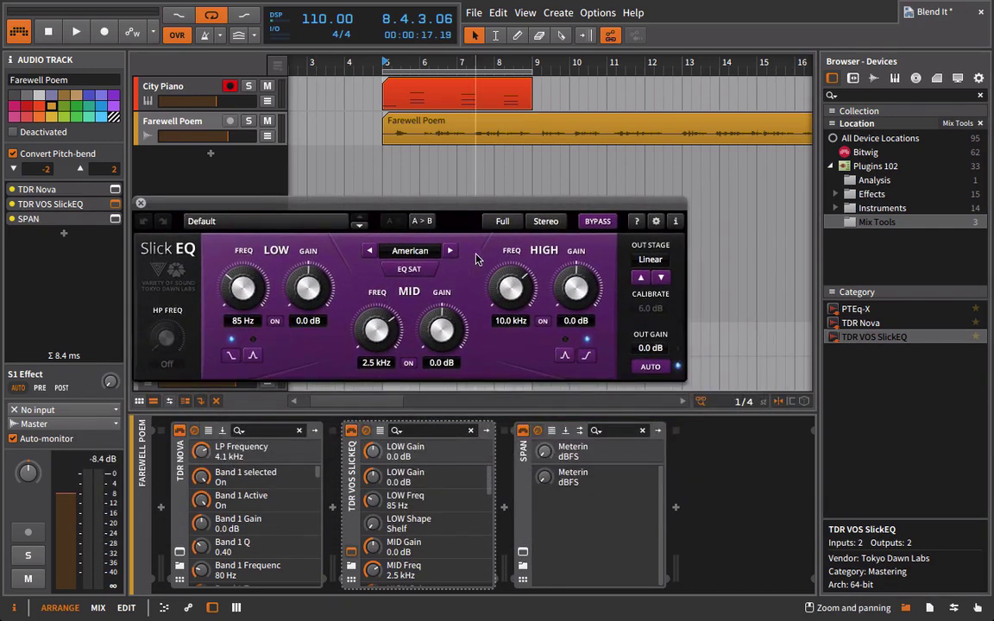
pyautogui.click(647, 261)
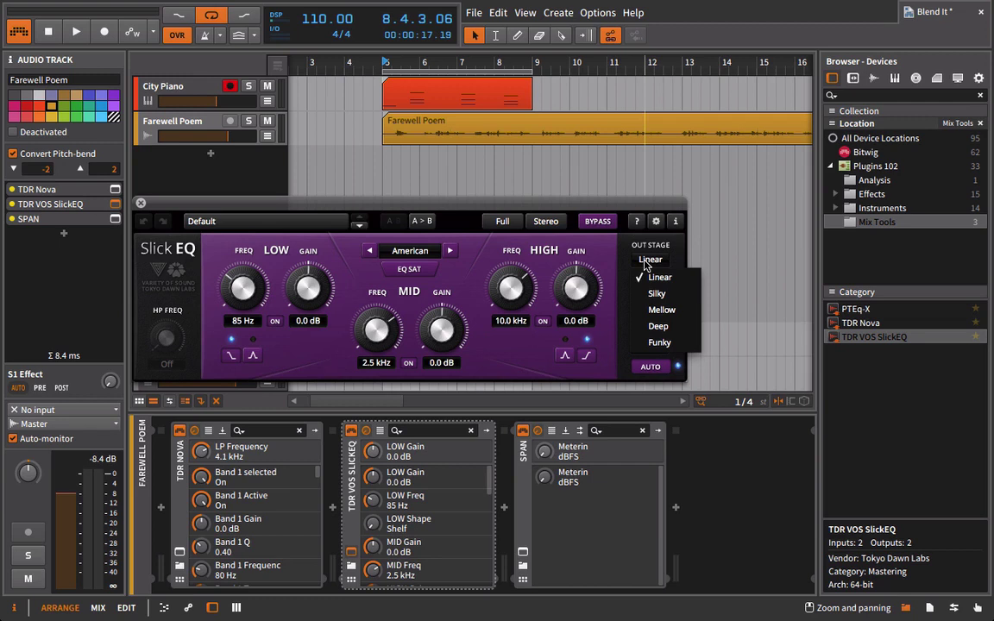
pyautogui.click(656, 311)
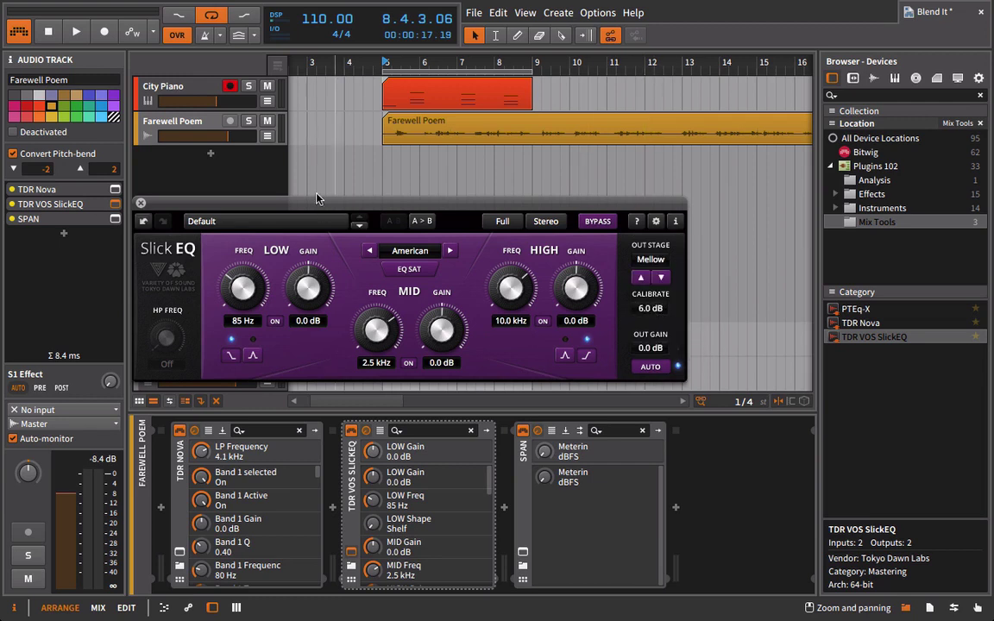
pyautogui.click(140, 205)
pyautogui.click(145, 91)
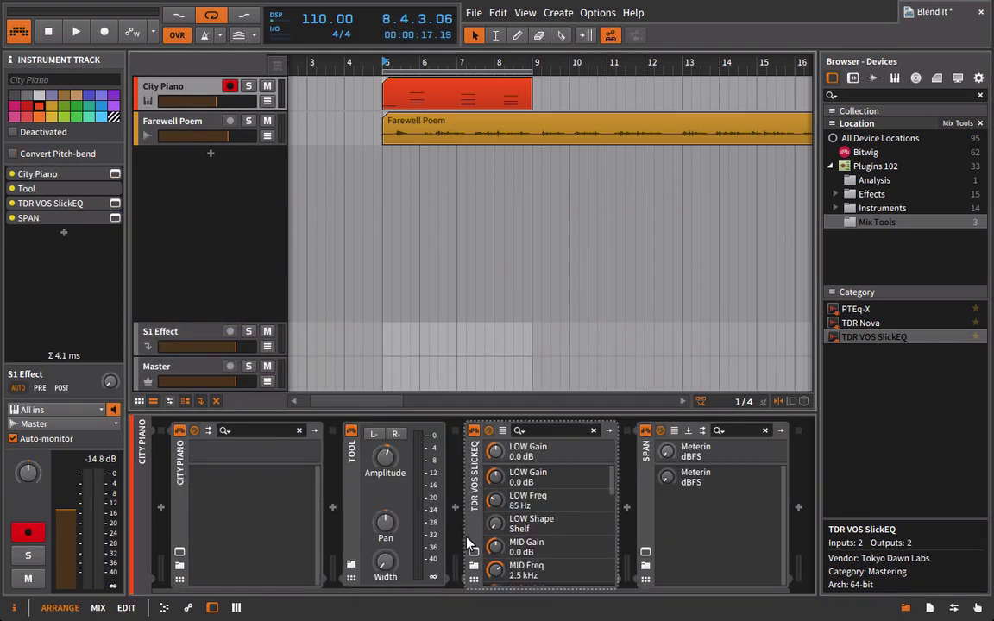
# Step: Set City Piano's SlickEQ output stage to Mellow
pyautogui.click(474, 551)
pyautogui.click(595, 421)
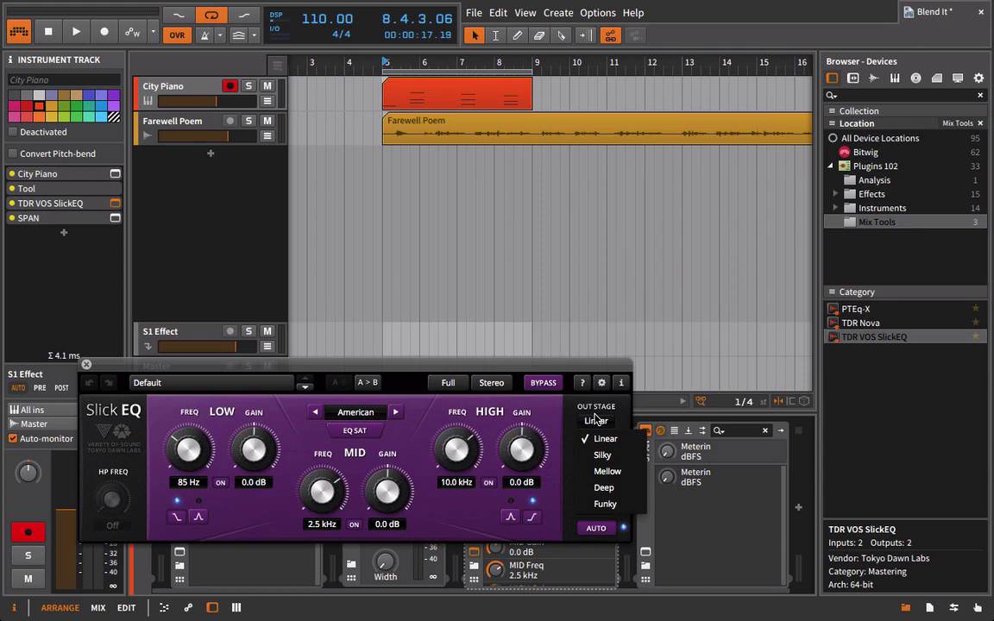
pyautogui.click(606, 472)
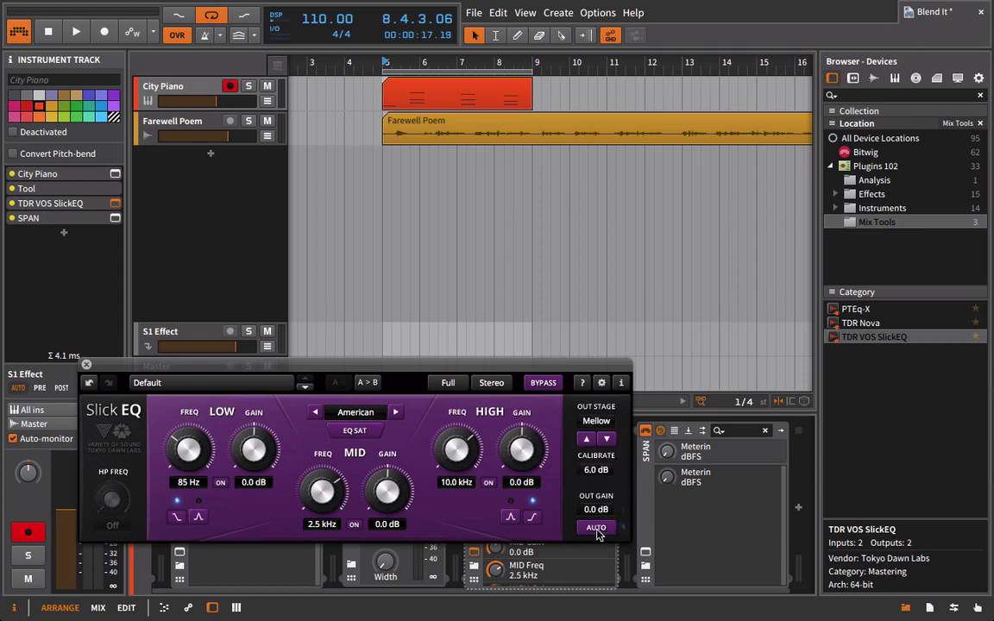
pyautogui.click(87, 365)
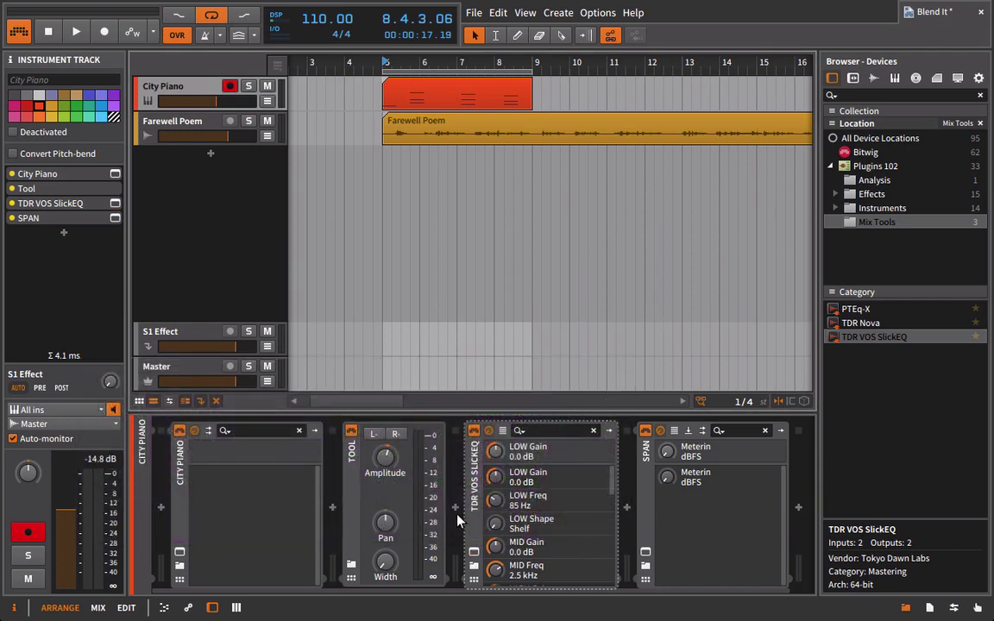
# Step: Turn off auto gain on Farewell Poem's SlickEQ
pyautogui.click(164, 123)
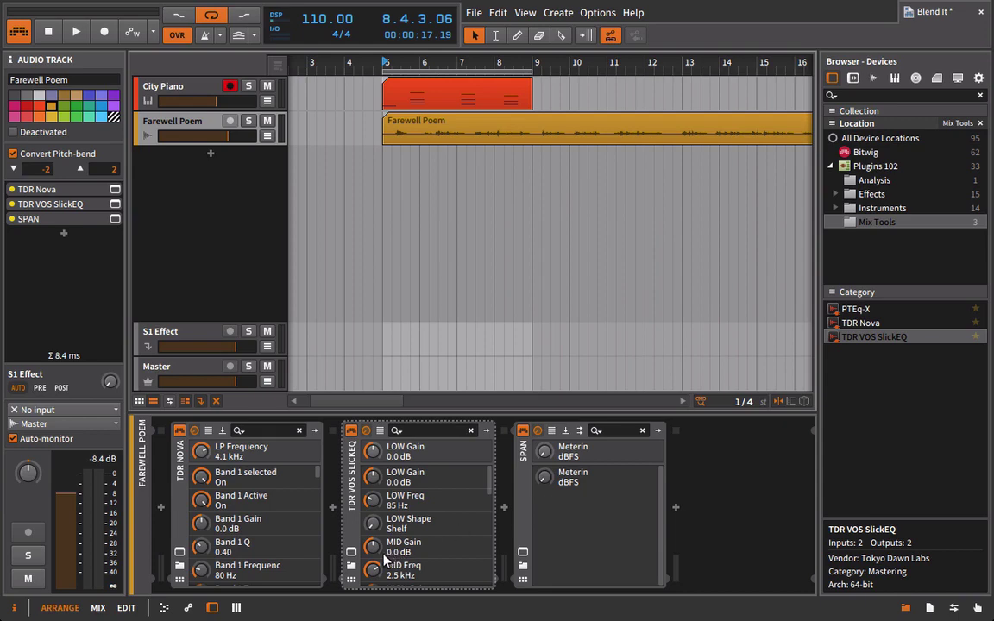
pyautogui.click(115, 203)
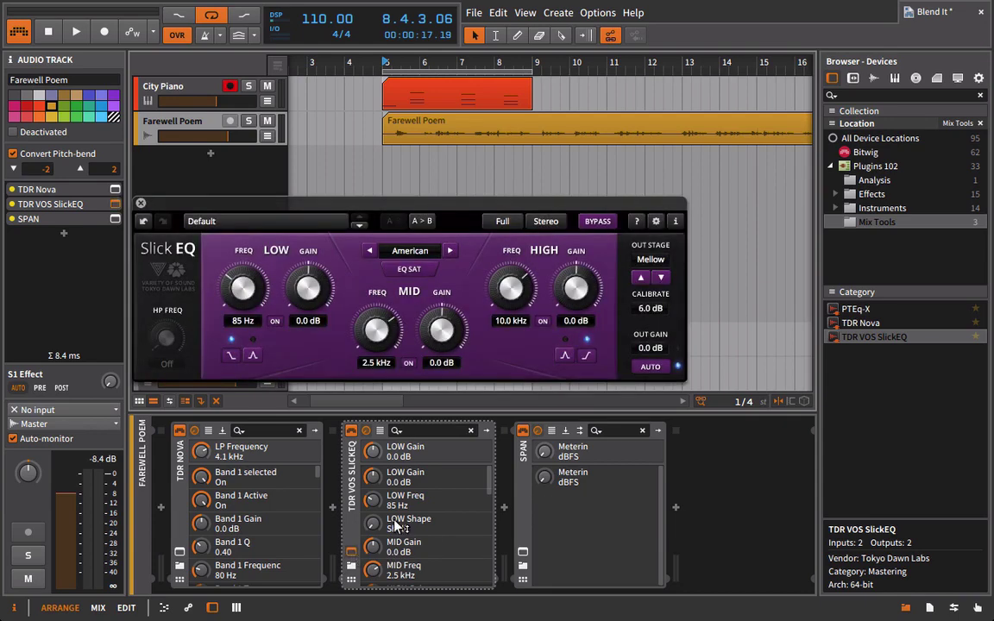
pyautogui.click(652, 369)
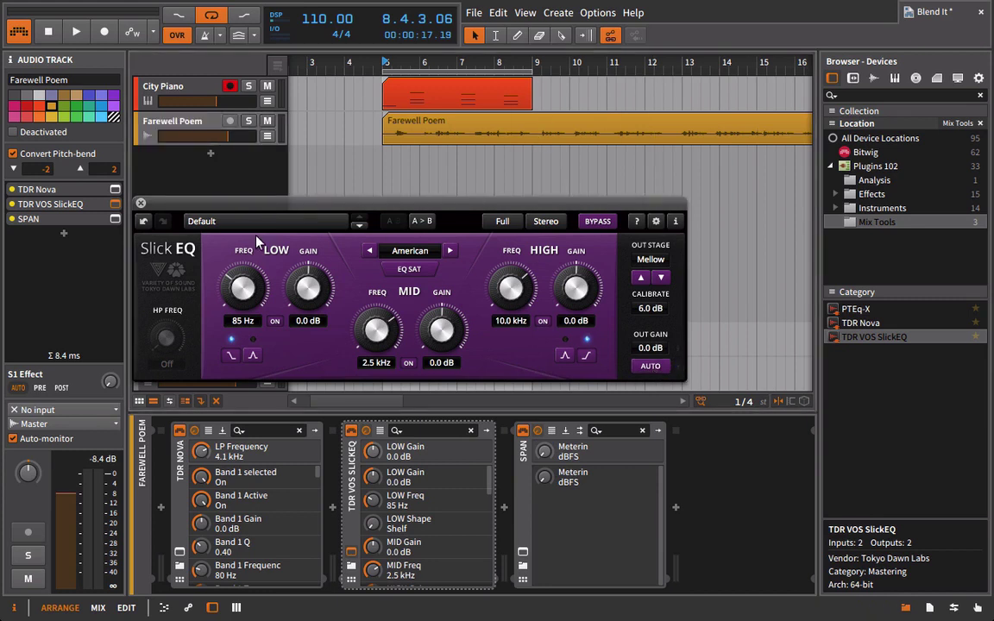
# Step: Hide the browser and play Farewell Poem while watching its SPAN spectrum
pyautogui.click(141, 204)
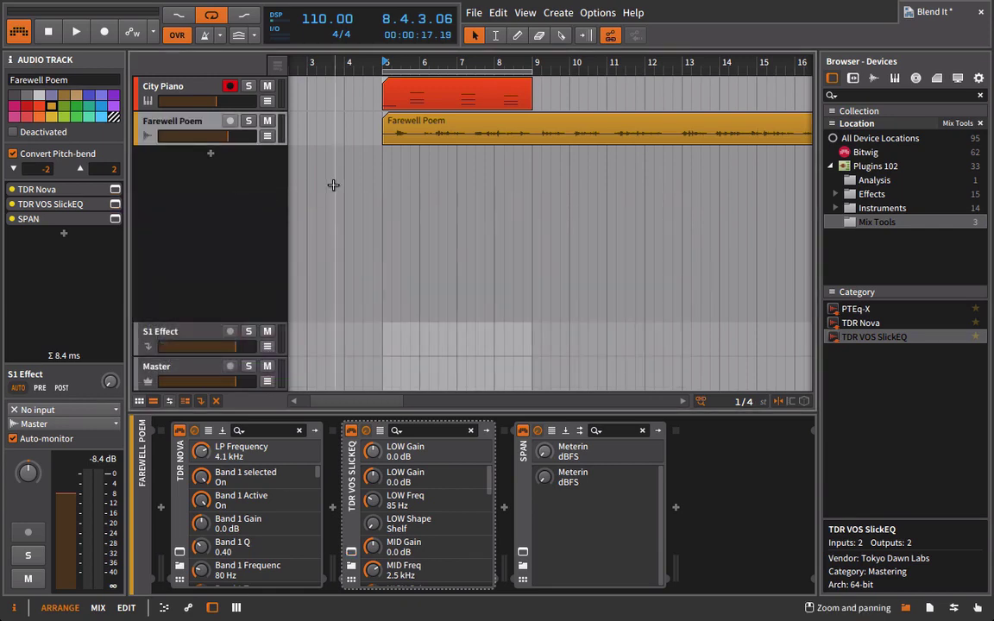
pyautogui.press('b')
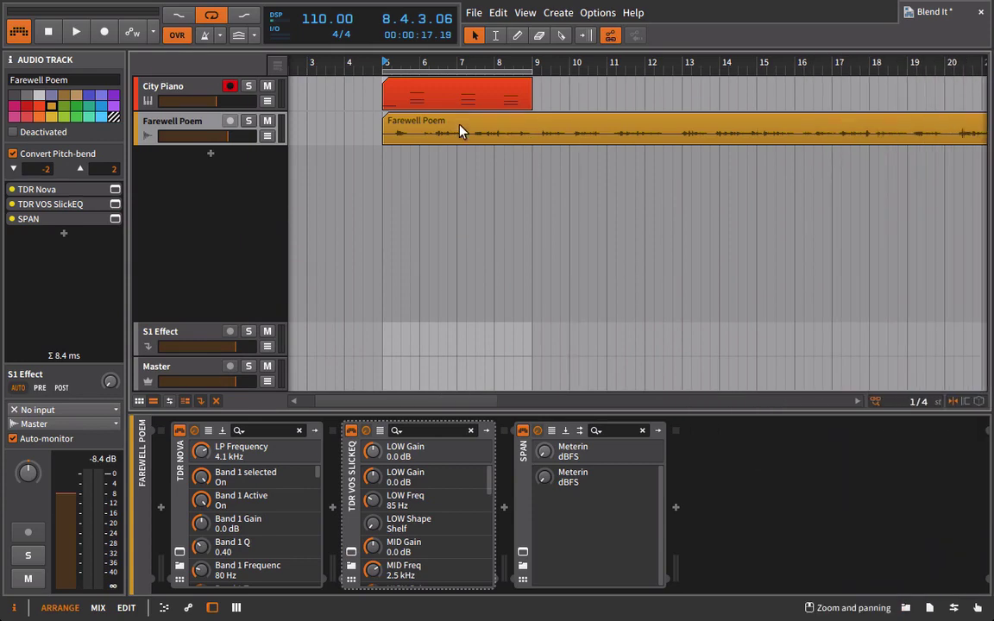
pyautogui.click(461, 131)
pyautogui.click(523, 553)
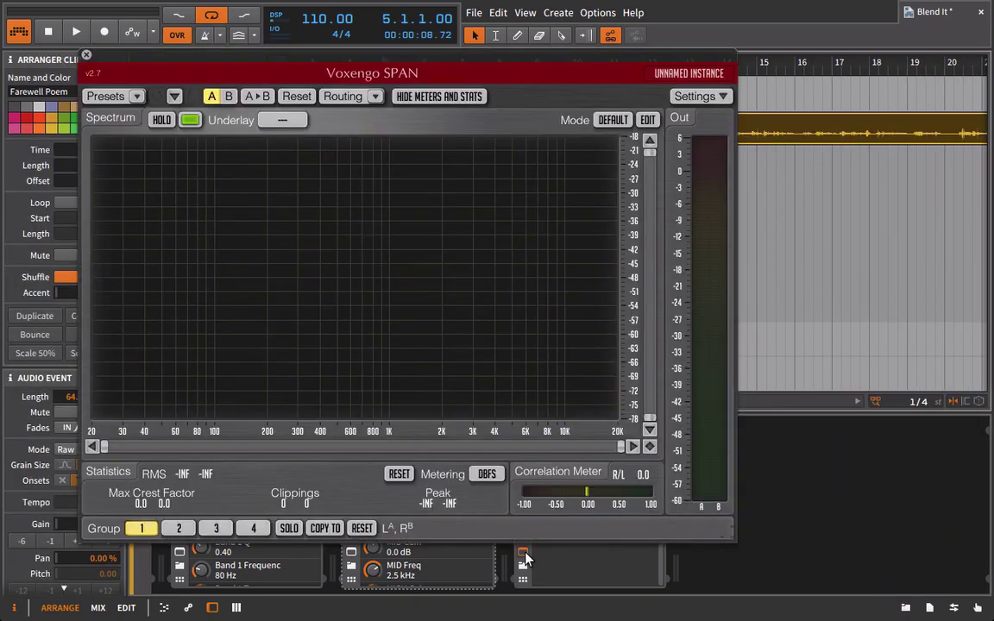
pyautogui.press('space')
pyautogui.moveTo(376, 58); pyautogui.dragTo(710, 57)
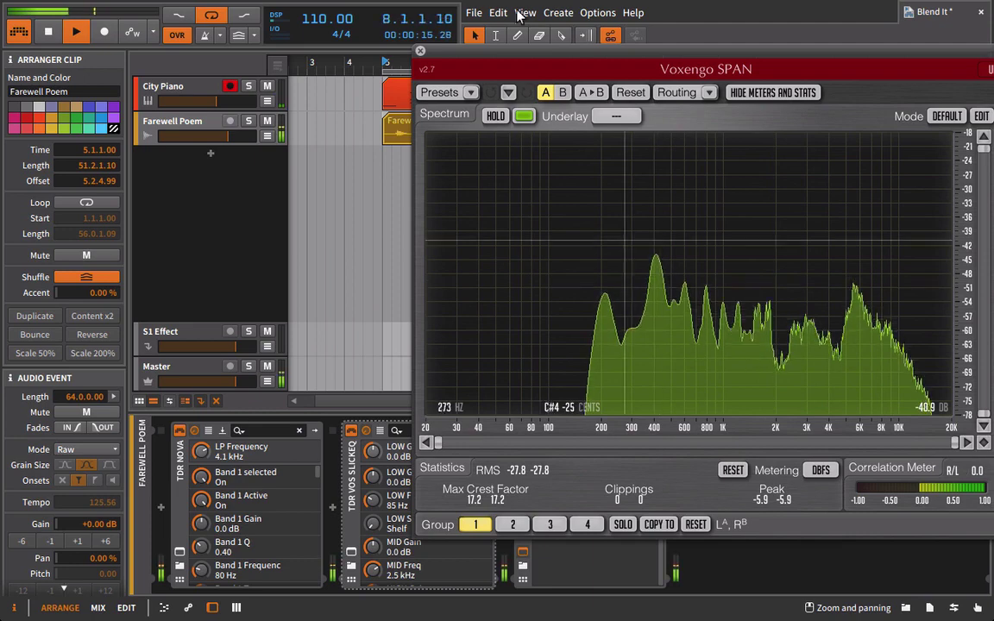
pyautogui.click(420, 54)
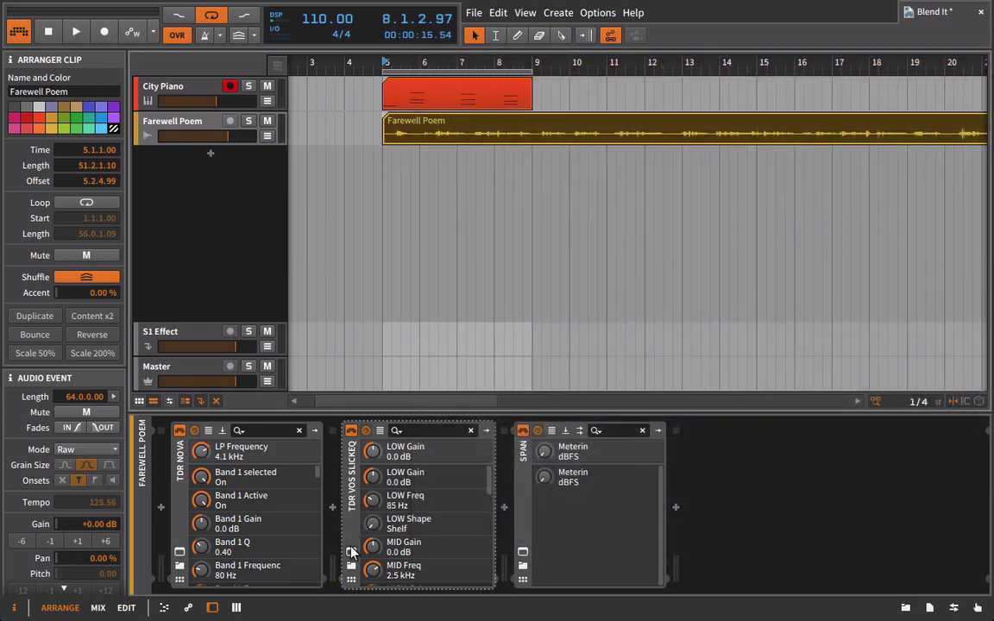
# Step: Make SlickEQ's low band a 350 Hz bell boosting 1.5 dB, checking against bypass
pyautogui.click(350, 552)
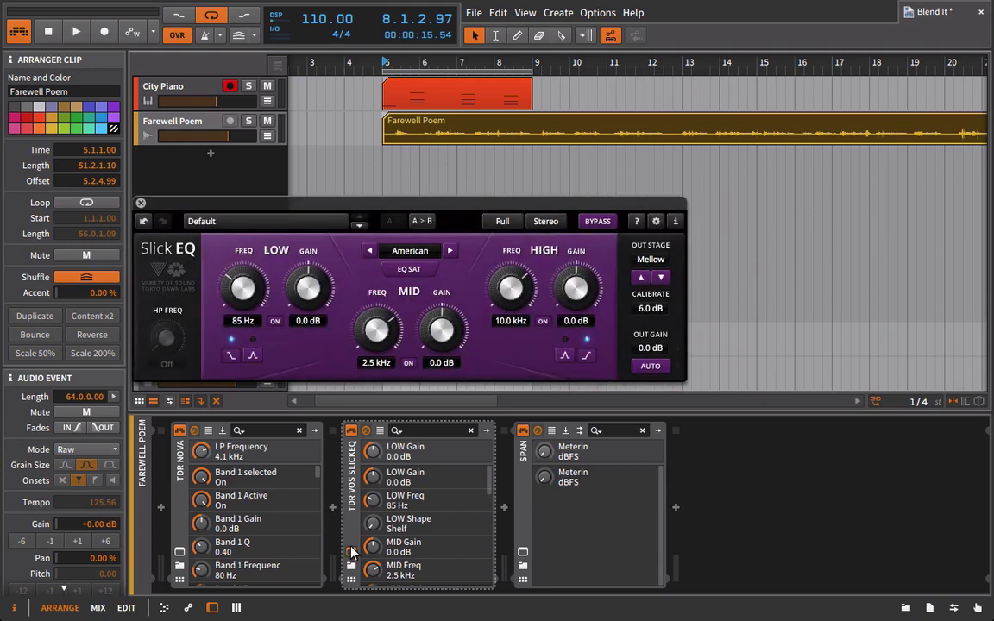
pyautogui.click(250, 269)
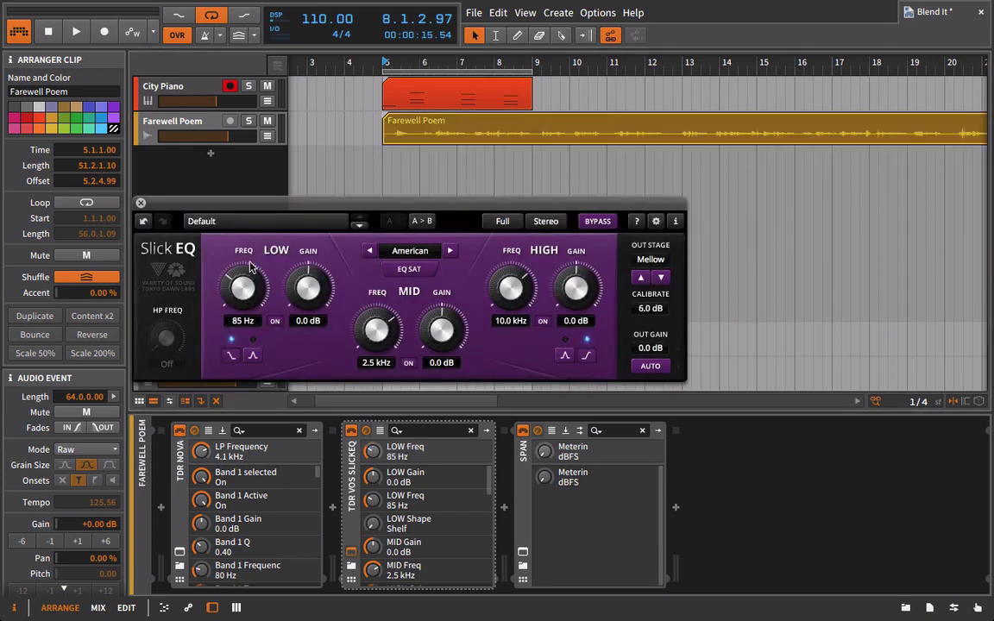
pyautogui.moveTo(251, 268); pyautogui.dragTo(371, 107)
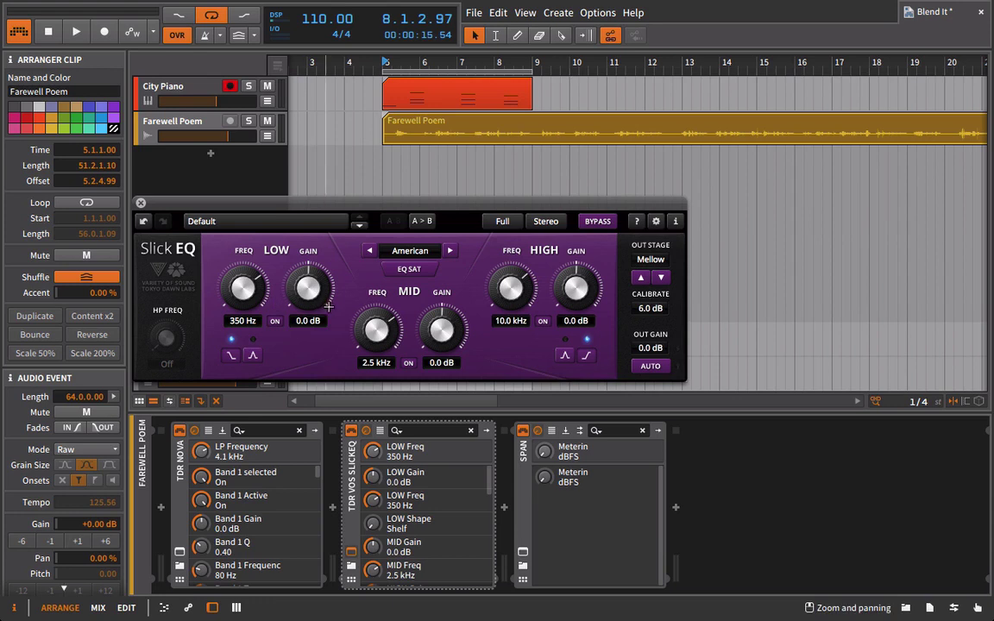
pyautogui.click(253, 355)
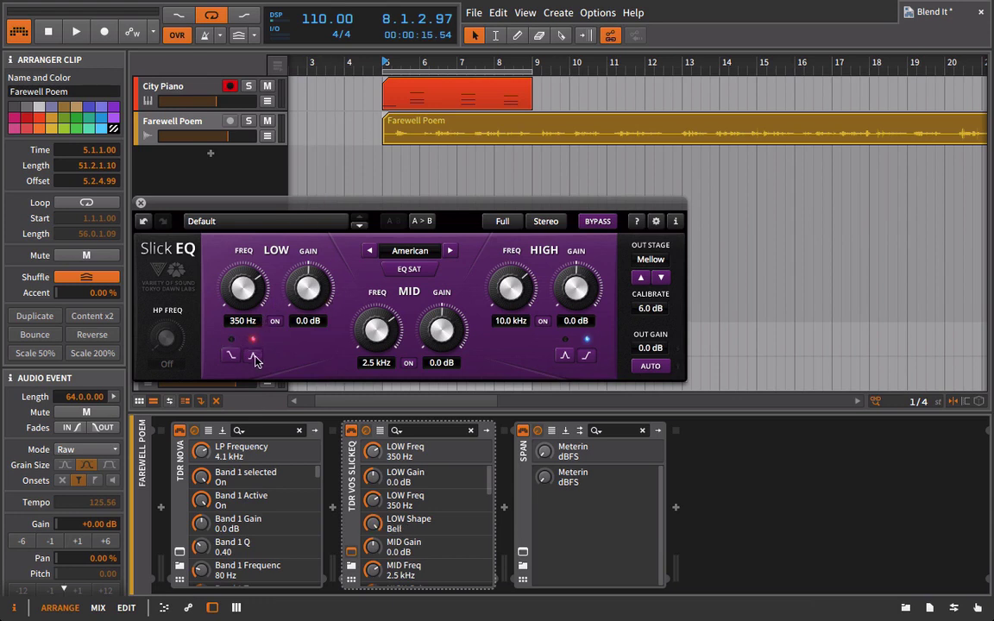
pyautogui.press('space')
pyautogui.moveTo(311, 275)
pyautogui.mouseDown()
pyautogui.moveTo(326, 277)
pyautogui.moveTo(327, 268)
pyautogui.mouseUp()
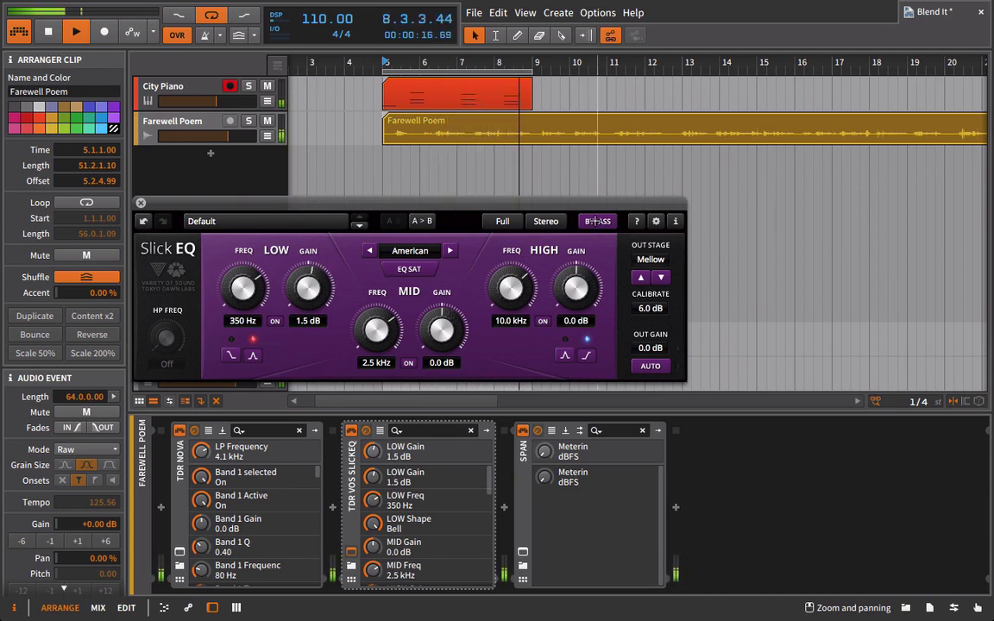
pyautogui.click(597, 222)
pyautogui.click(597, 222)
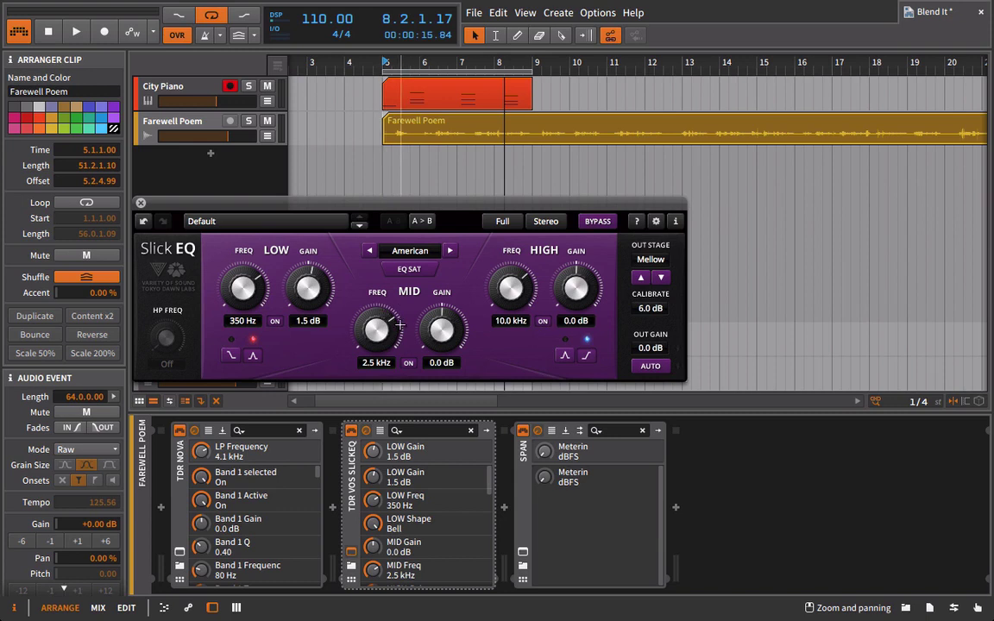
# Step: Boost SlickEQ's mid band 3.0 dB at 6.3 kHz during playback
pyautogui.press('space')
pyautogui.moveTo(440, 330); pyautogui.dragTo(431, 252)
pyautogui.click(377, 335)
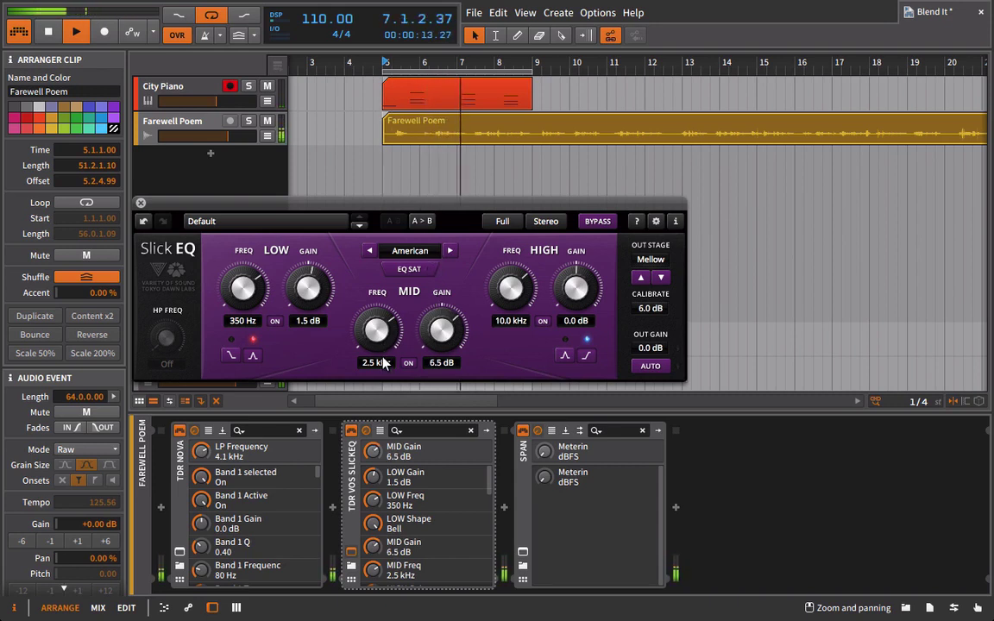
pyautogui.moveTo(377, 336); pyautogui.dragTo(326, 234)
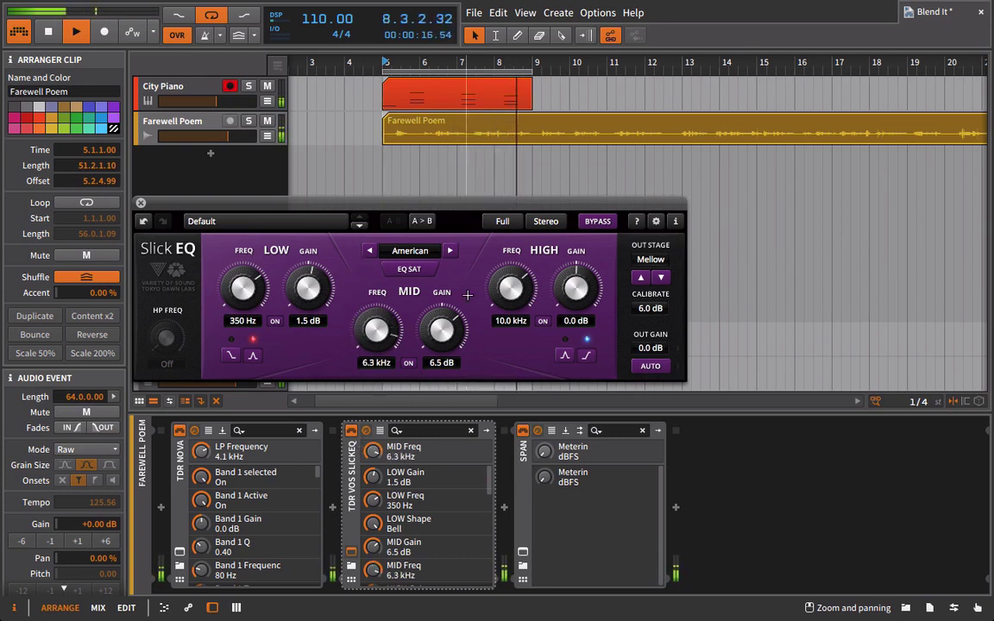
pyautogui.moveTo(445, 333); pyautogui.dragTo(445, 338)
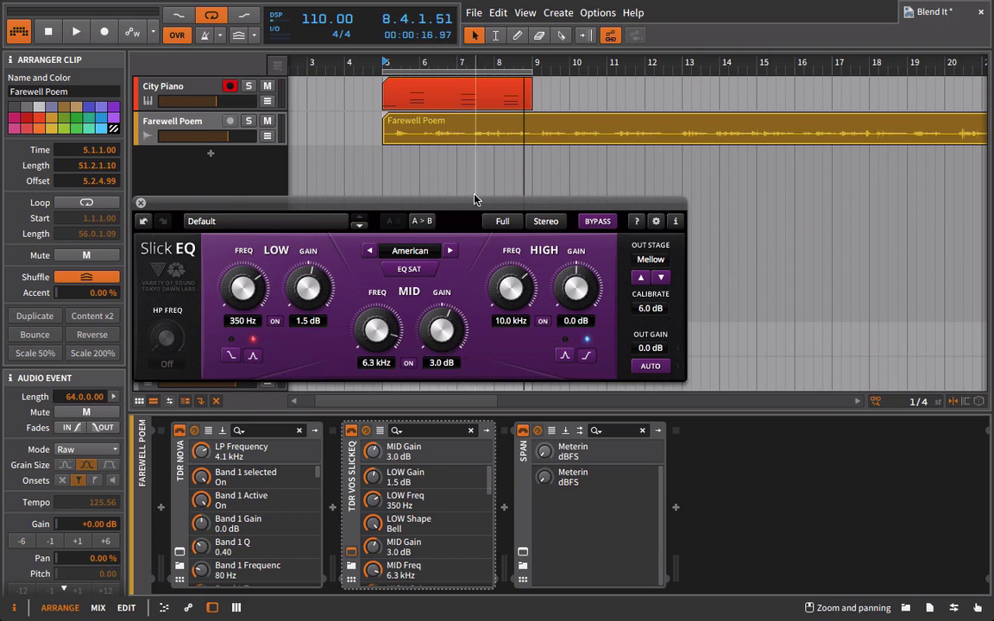
# Step: Compare against bypass and set SlickEQ's output gain to -3.0 dB
pyautogui.press('space')
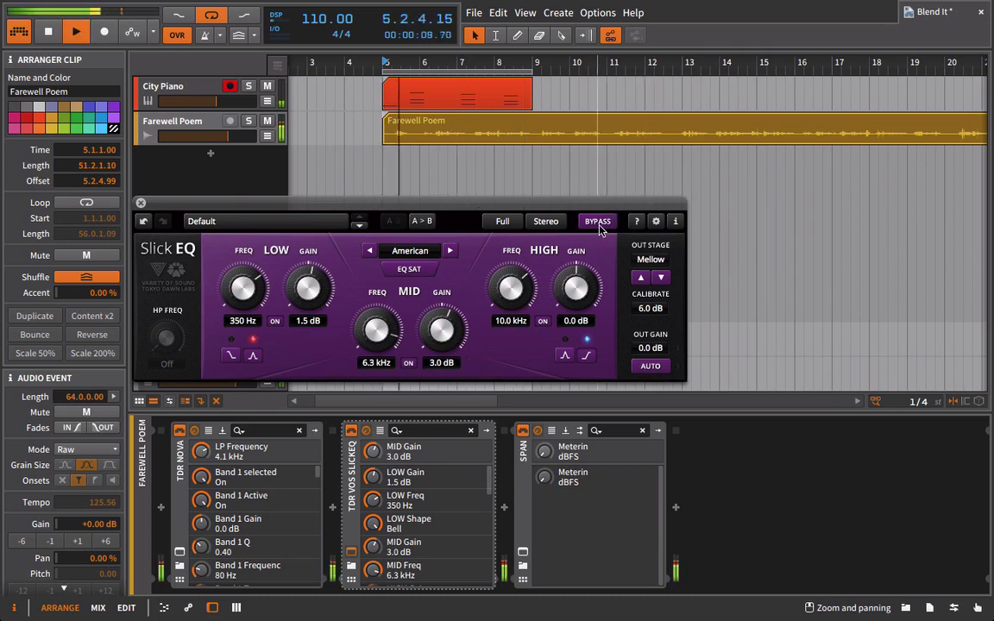
pyautogui.click(599, 223)
pyautogui.click(599, 223)
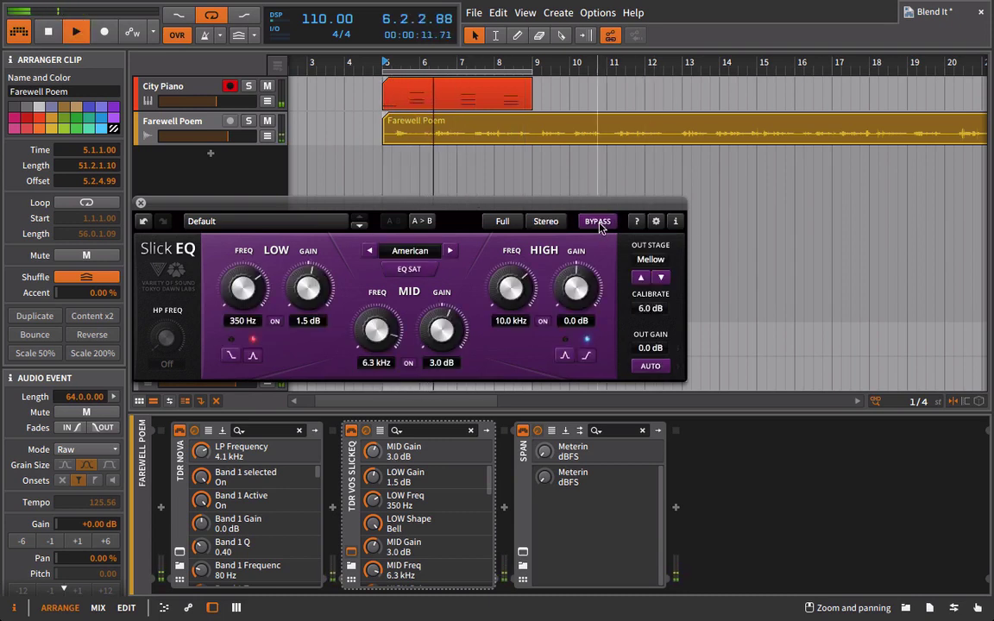
pyautogui.click(650, 366)
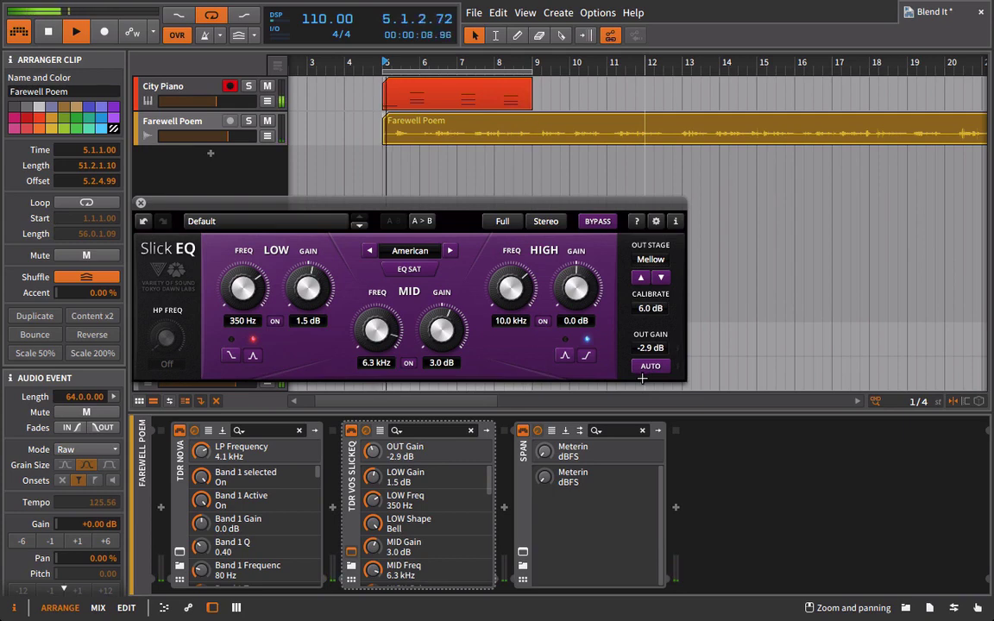
pyautogui.click(141, 204)
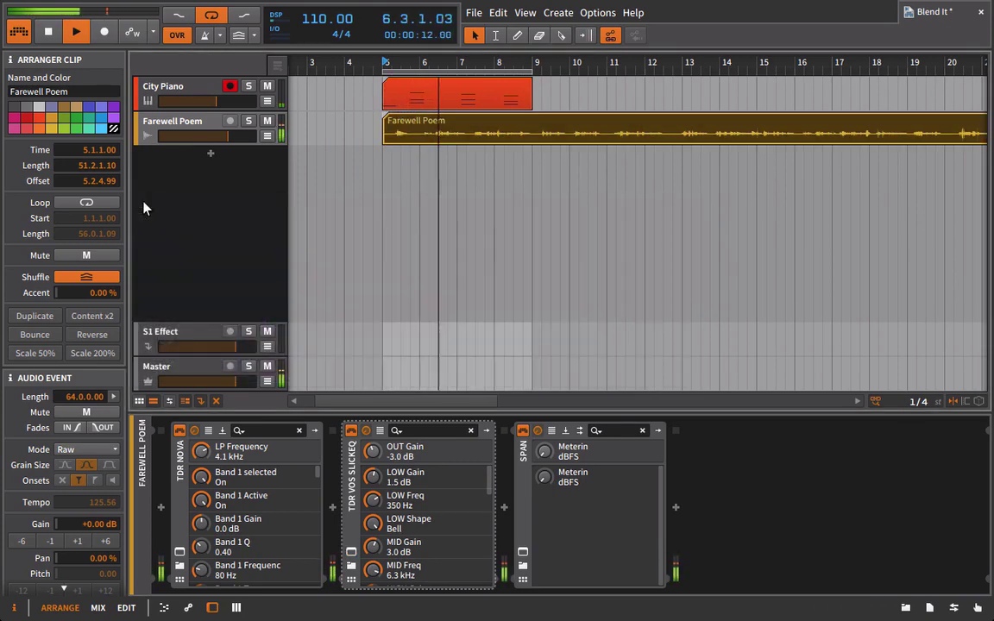
# Step: Stop playback and give City Piano's SlickEQ a 1.8 dB mid boost at 1000 Hz
pyautogui.click(352, 430)
pyautogui.press('space')
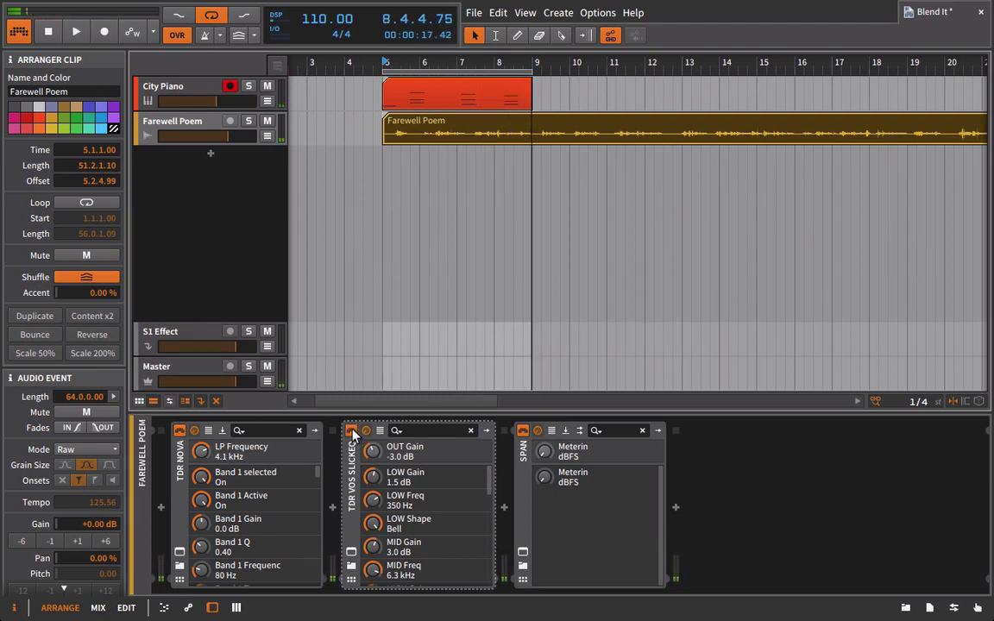
pyautogui.click(180, 91)
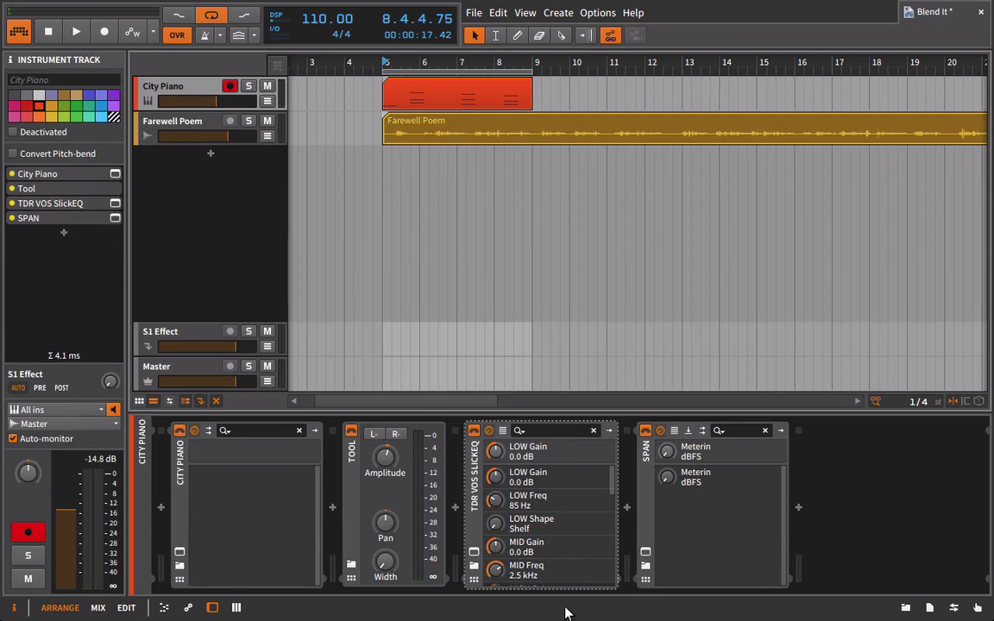
pyautogui.click(474, 551)
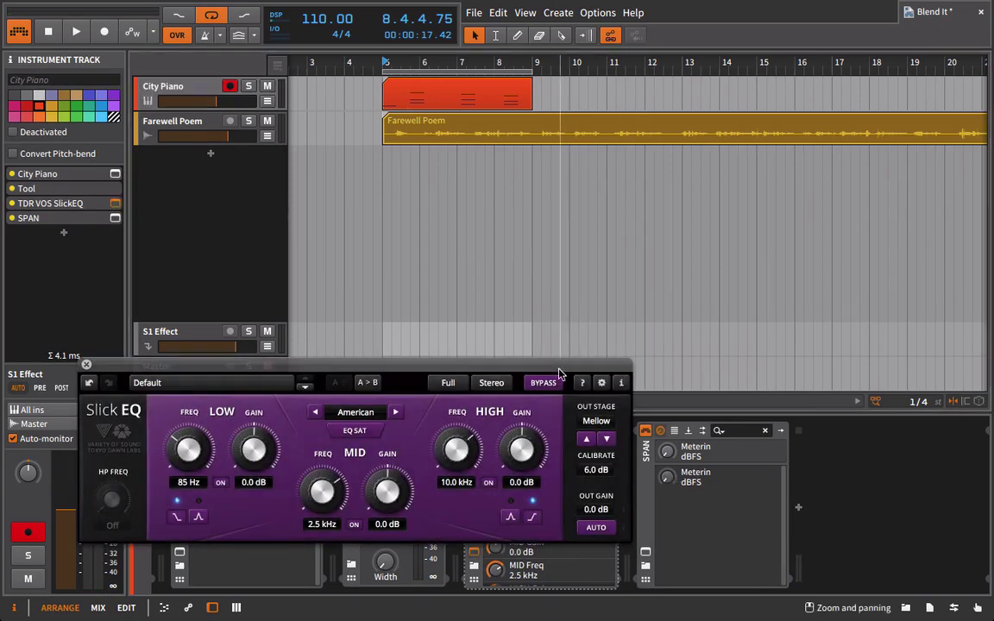
pyautogui.moveTo(559, 372); pyautogui.dragTo(794, 227)
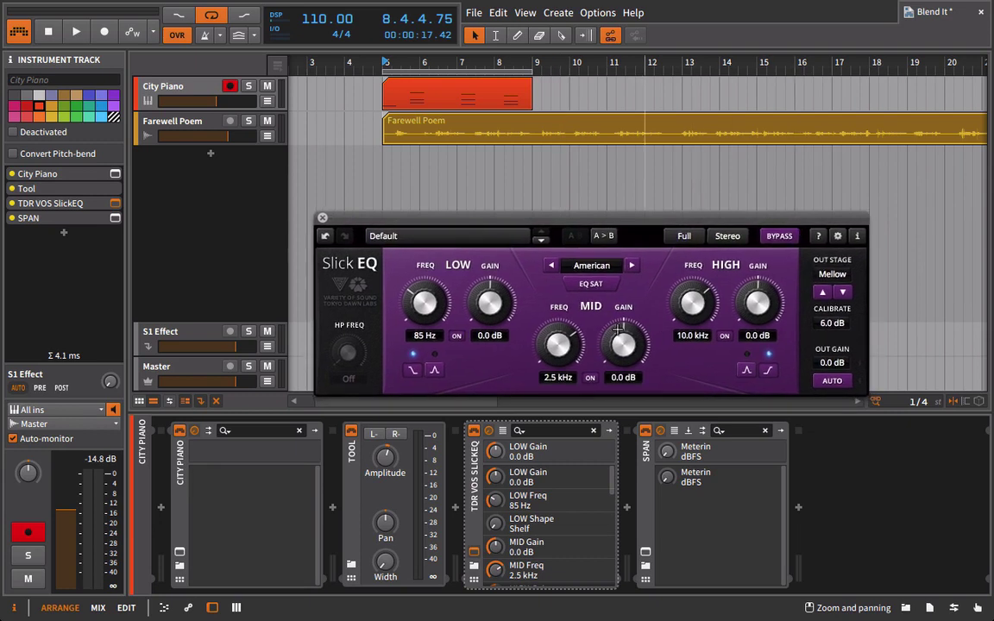
pyautogui.click(563, 341)
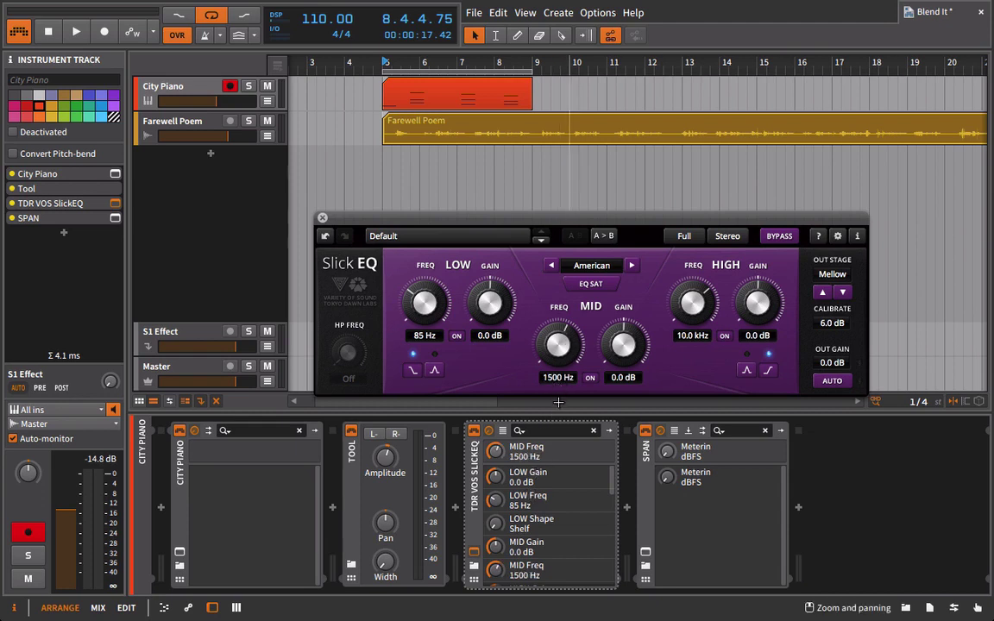
pyautogui.press('space')
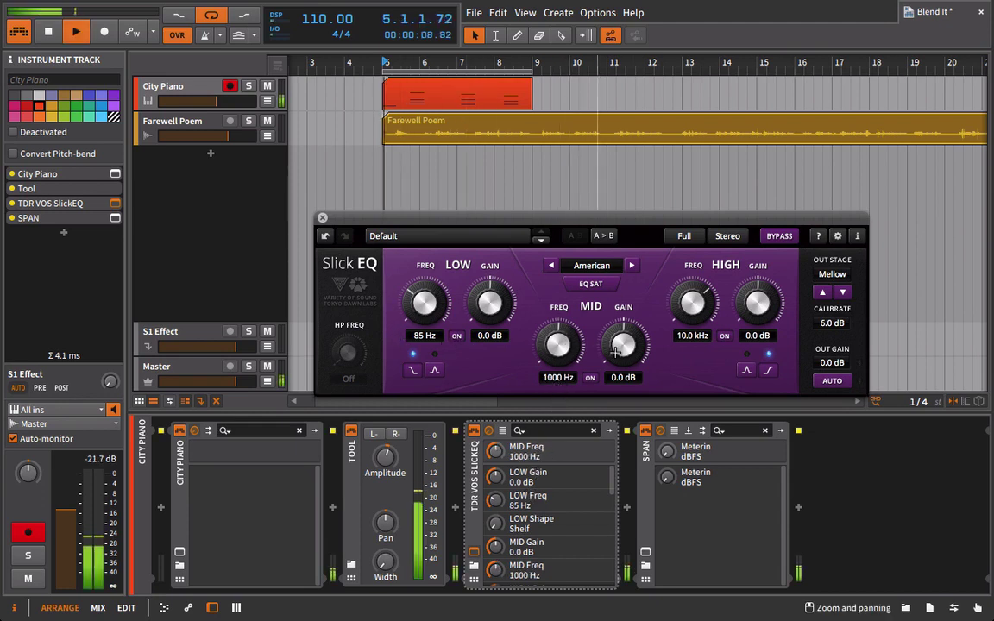
pyautogui.moveTo(608, 332); pyautogui.dragTo(595, 285)
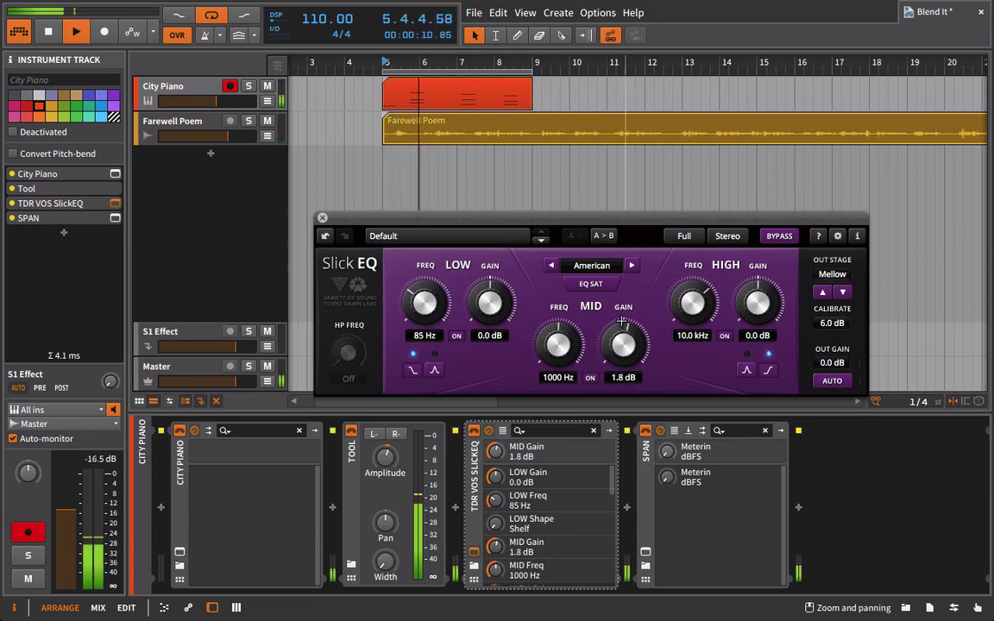
# Step: Compare with Farewell Poem's SlickEQ settings, then reselect City Piano
pyautogui.click(322, 219)
pyautogui.click(199, 121)
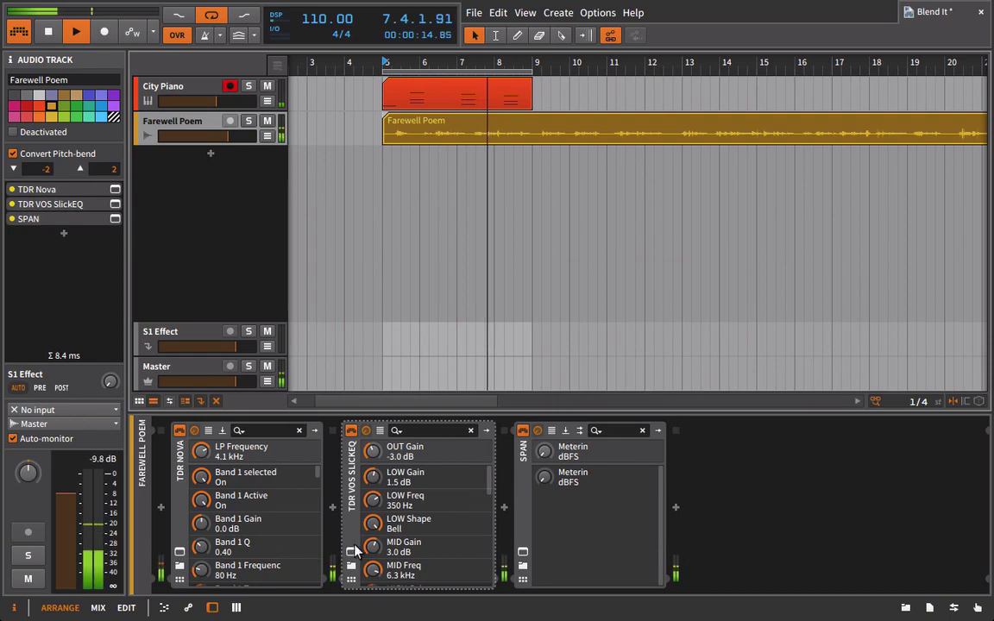
pyautogui.click(351, 553)
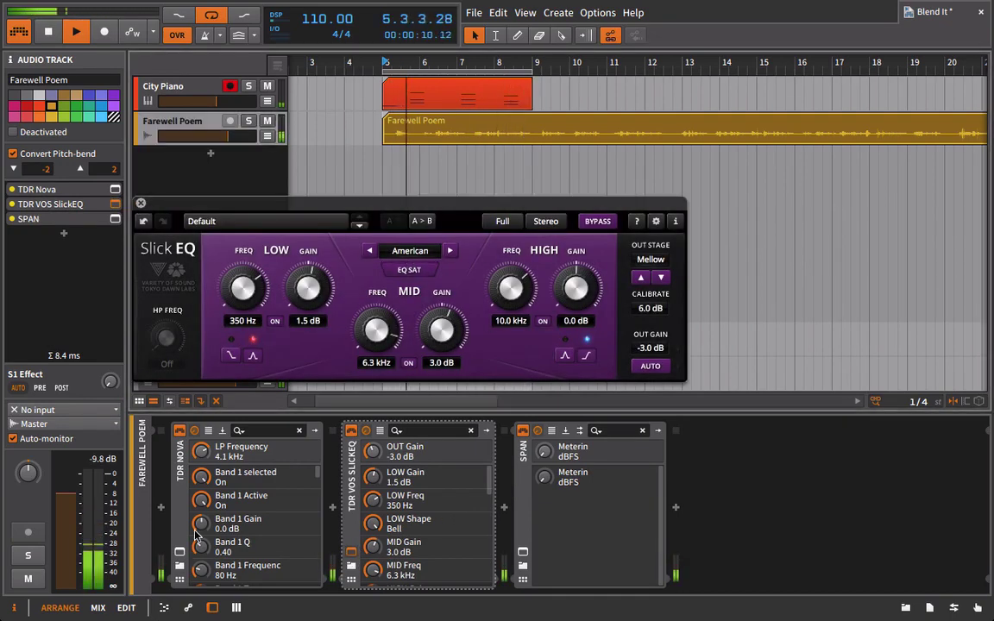
pyautogui.click(141, 204)
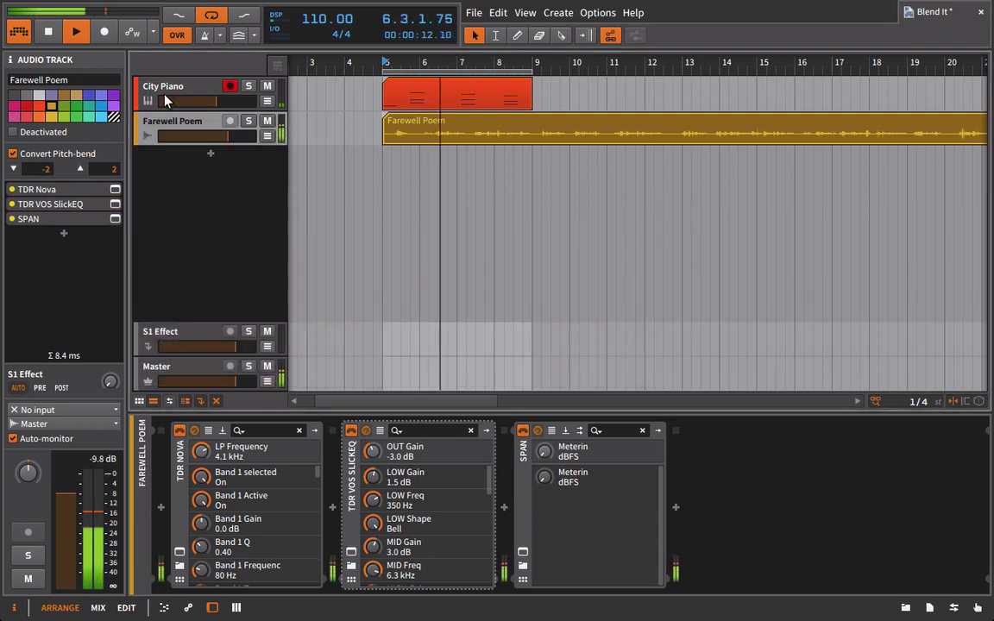
pyautogui.click(162, 94)
# Step: Reopen City Piano's SlickEQ and cut the low band by 2.0 dB at 350 Hz
pyautogui.click(474, 551)
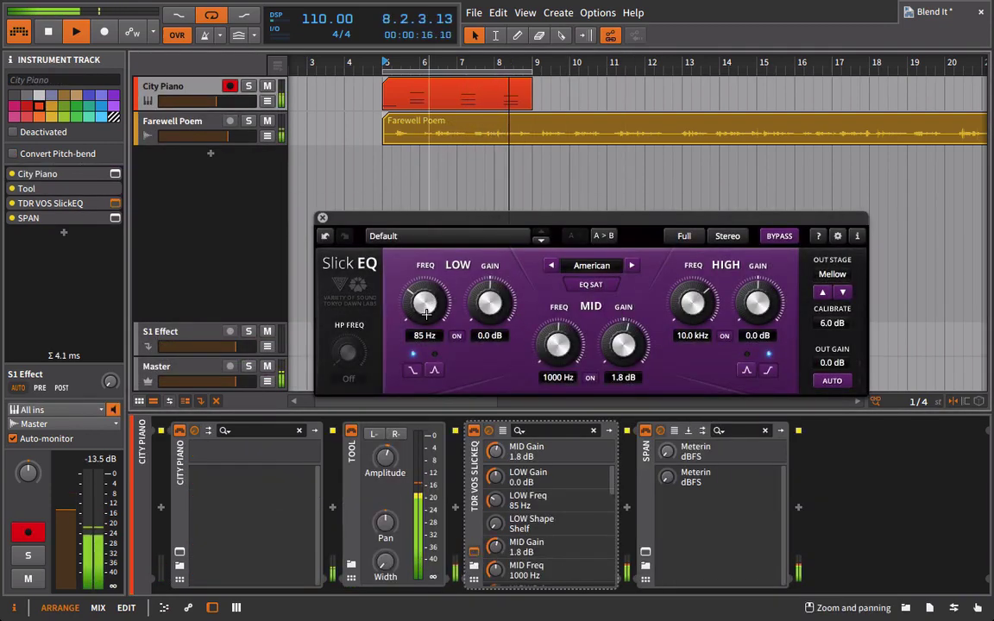
pyautogui.moveTo(426, 303); pyautogui.dragTo(447, 137)
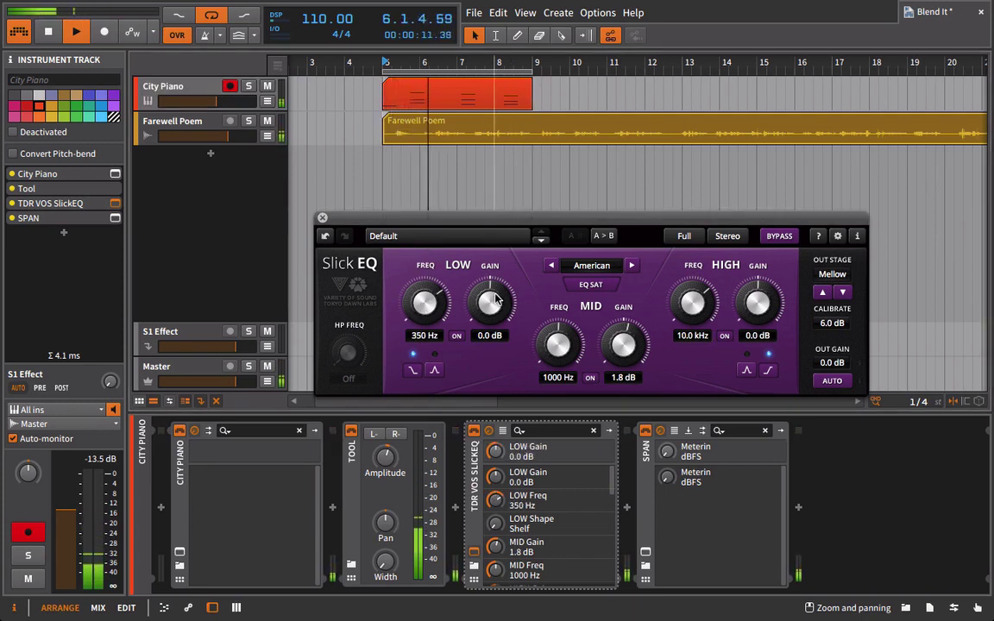
pyautogui.moveTo(490, 304); pyautogui.dragTo(496, 322)
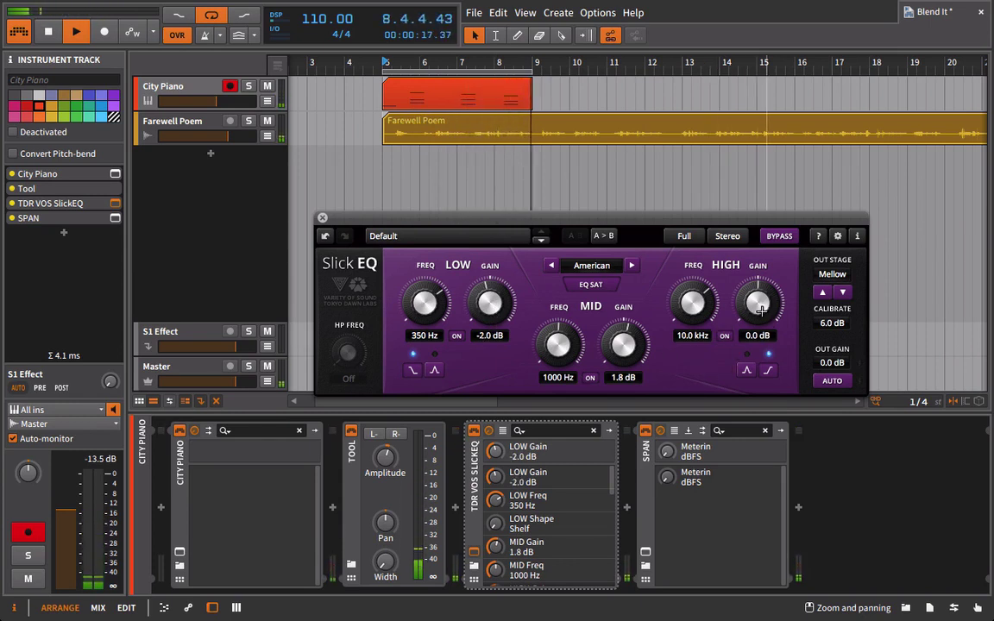
# Step: Cut the high band by 4.0 dB at 4.4 kHz, then A/B it with bypass
pyautogui.moveTo(759, 316); pyautogui.dragTo(760, 371)
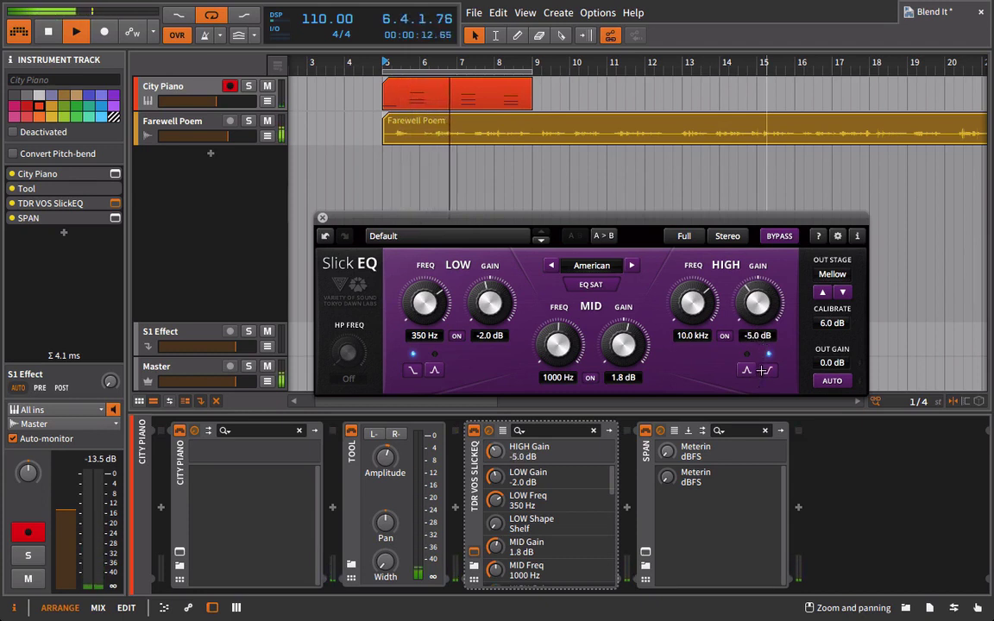
pyautogui.moveTo(704, 335); pyautogui.dragTo(681, 396)
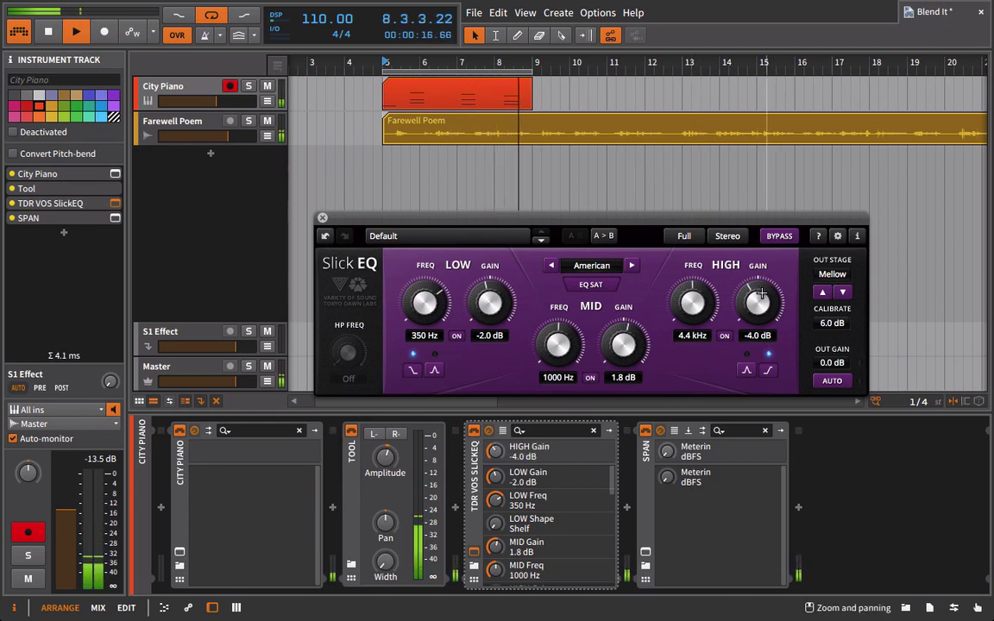
pyautogui.moveTo(759, 298)
pyautogui.mouseDown()
pyautogui.moveTo(761, 287)
pyautogui.moveTo(761, 301)
pyautogui.mouseUp()
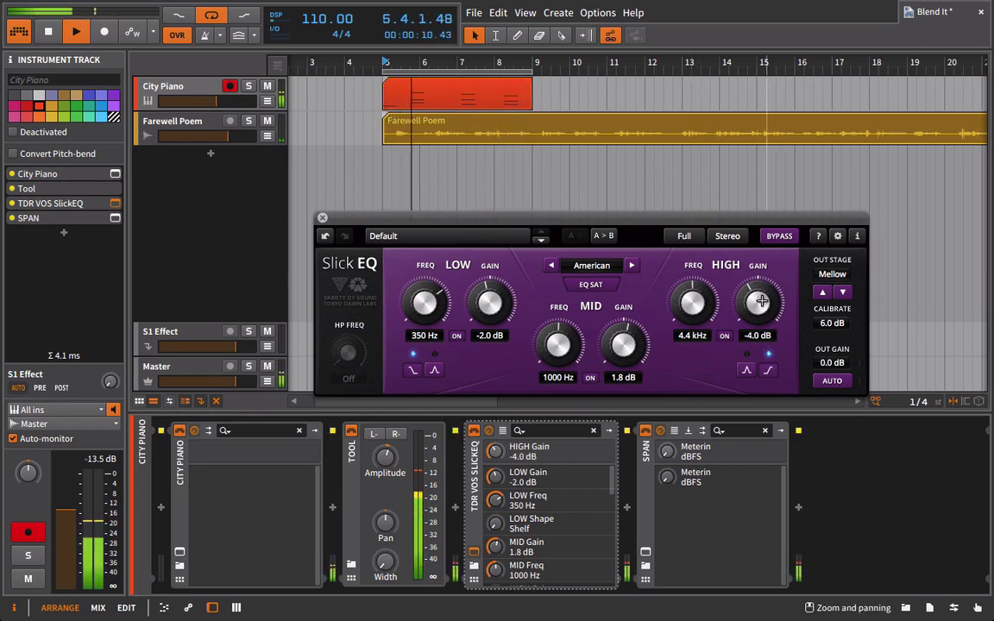
pyautogui.click(774, 236)
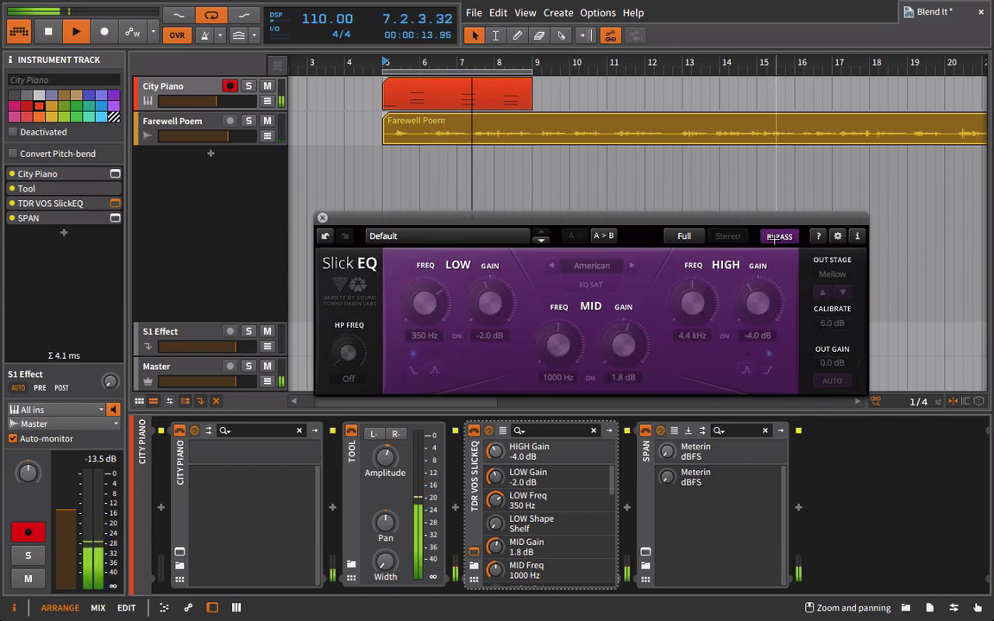
pyautogui.click(774, 237)
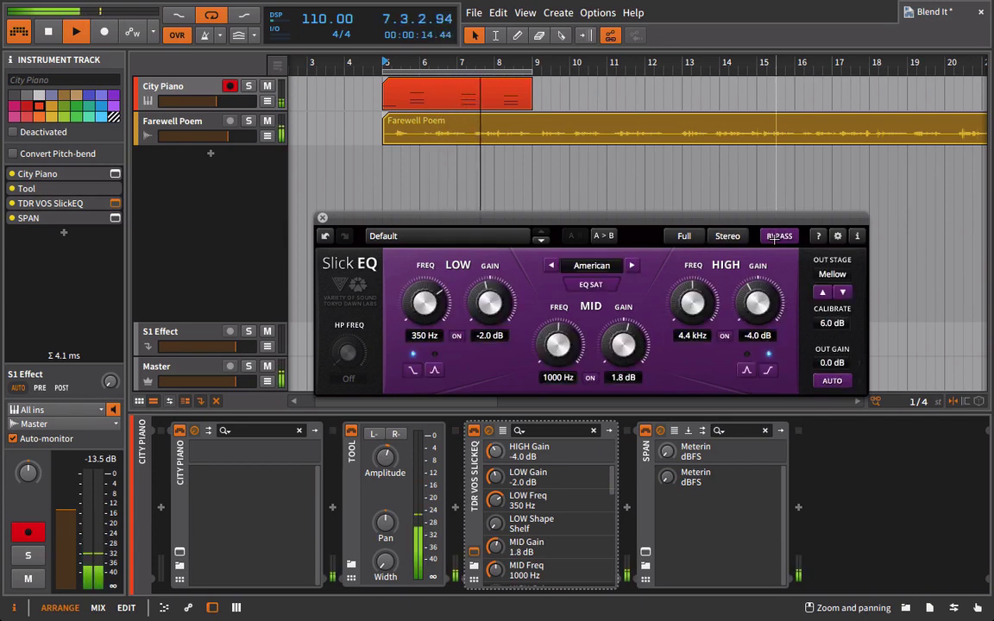
# Step: Close the SlickEQ window and pull City Piano's volume down to about -5.7 dB
pyautogui.click(322, 221)
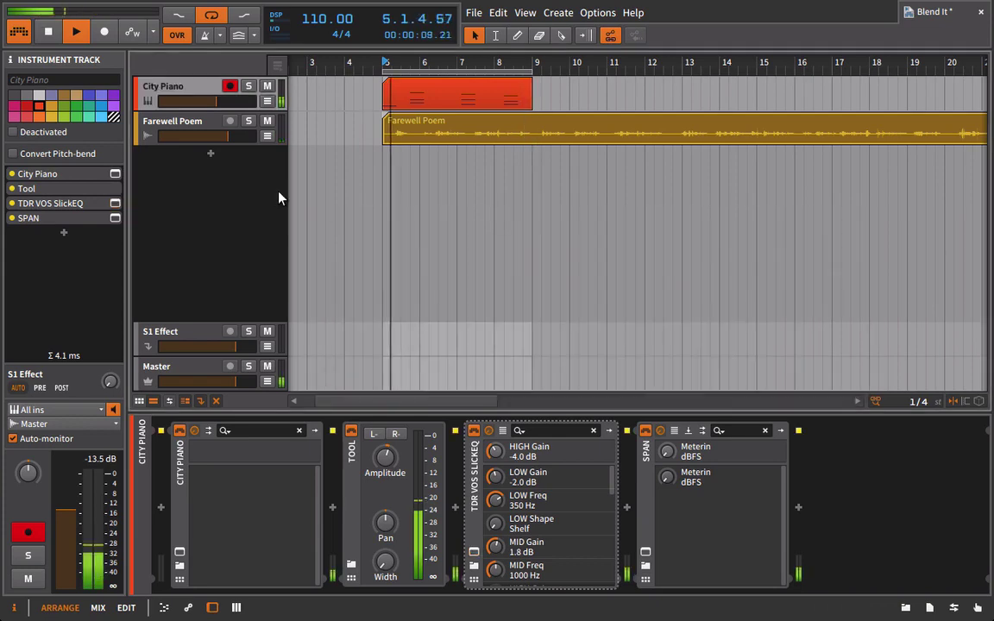
pyautogui.moveTo(217, 101); pyautogui.dragTo(231, 142)
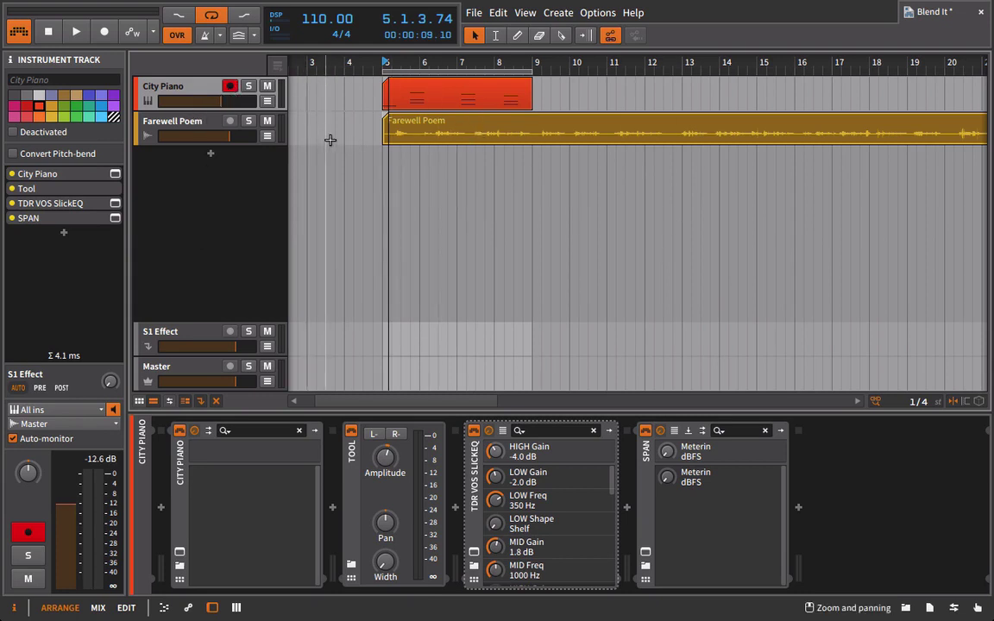
# Step: Bounce bars 5–9 to a new audio track and name it 'With EQ'
pyautogui.moveTo(331, 140); pyautogui.dragTo(366, 127)
pyautogui.rightClick(421, 552)
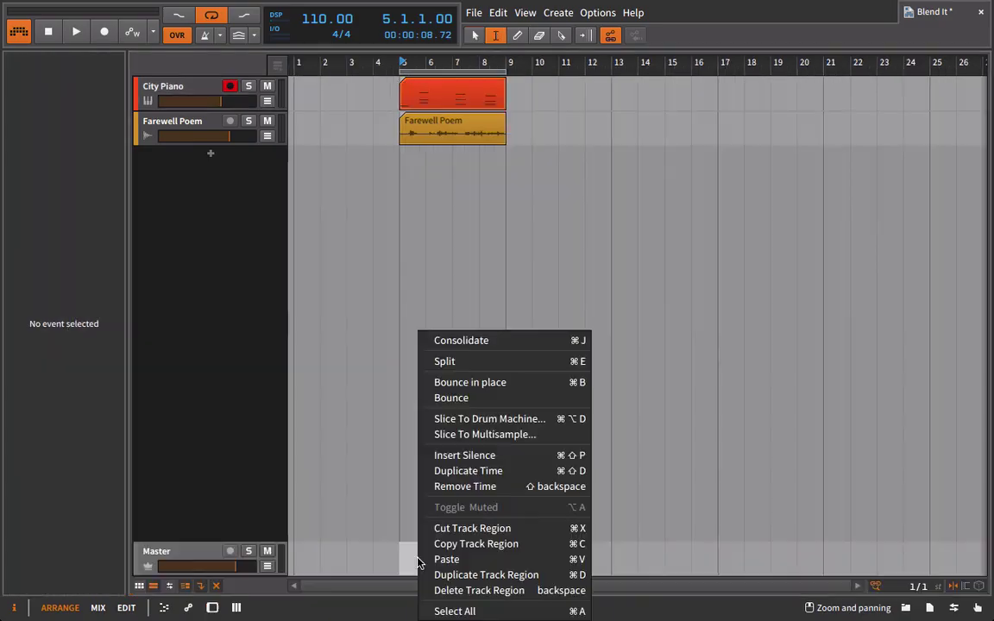
pyautogui.click(434, 397)
pyautogui.click(617, 439)
pyautogui.click(178, 82)
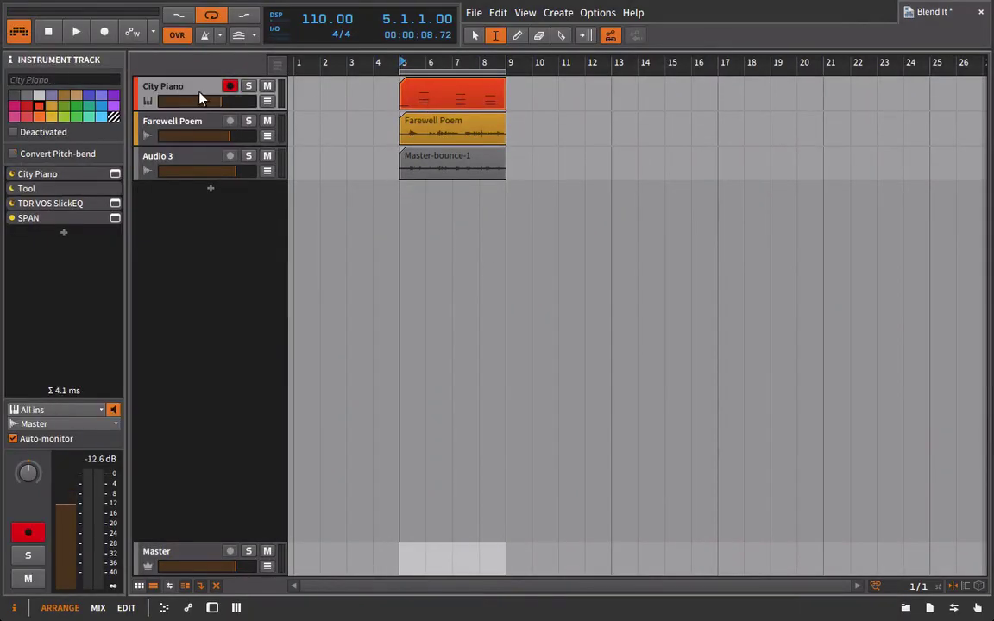
pyautogui.press('d')
pyautogui.doubleClick(184, 155)
pyautogui.write('With EQ')
pyautogui.click(191, 127)
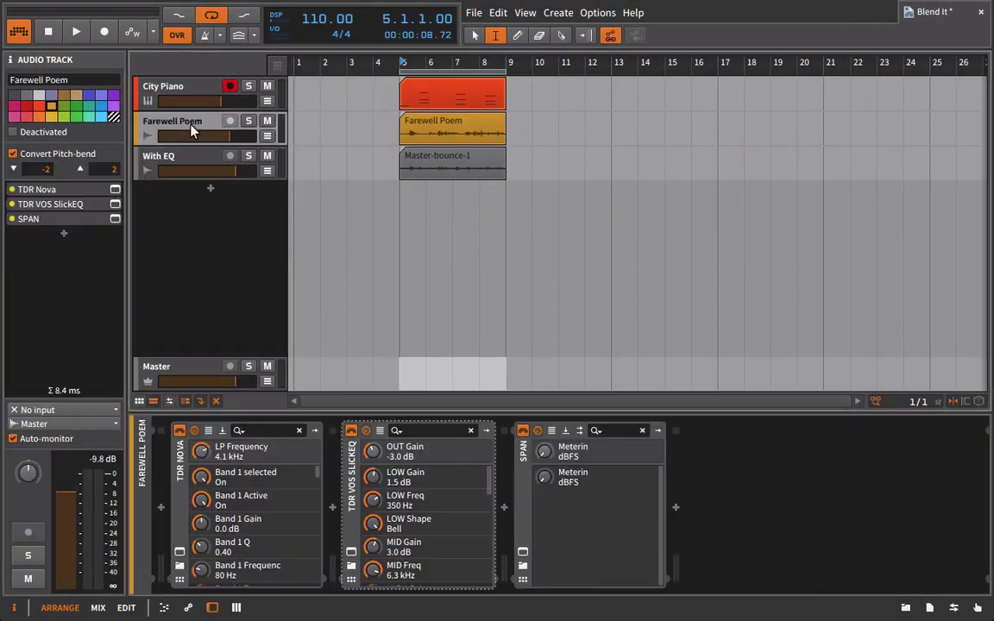
# Step: Bounce the same range into a second track named 'Without EQ'
pyautogui.rightClick(418, 321)
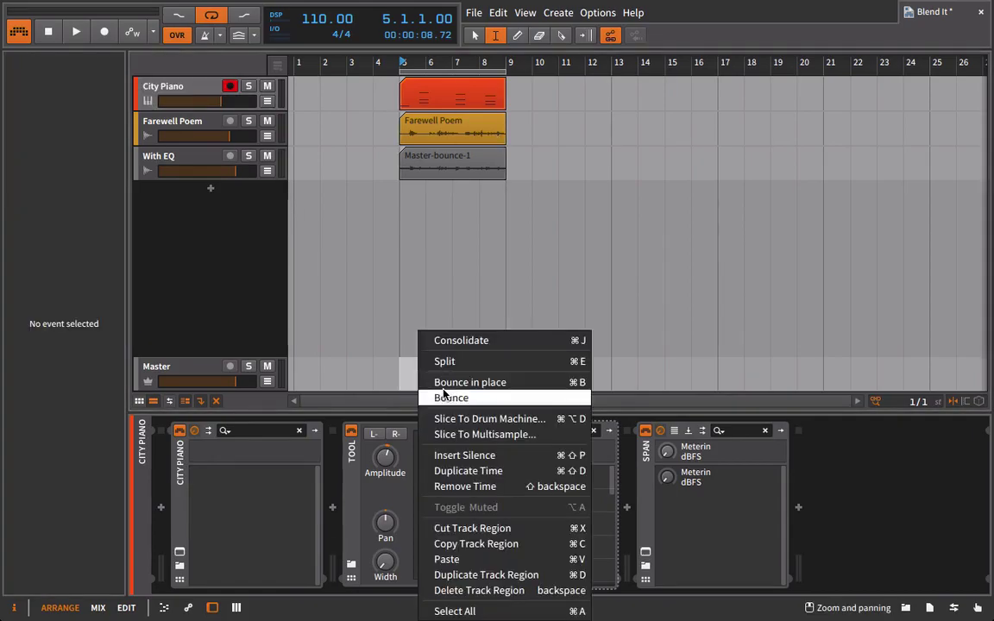
pyautogui.click(427, 395)
pyautogui.click(57, 78)
pyautogui.write('Without EQ')
pyautogui.press('Return')
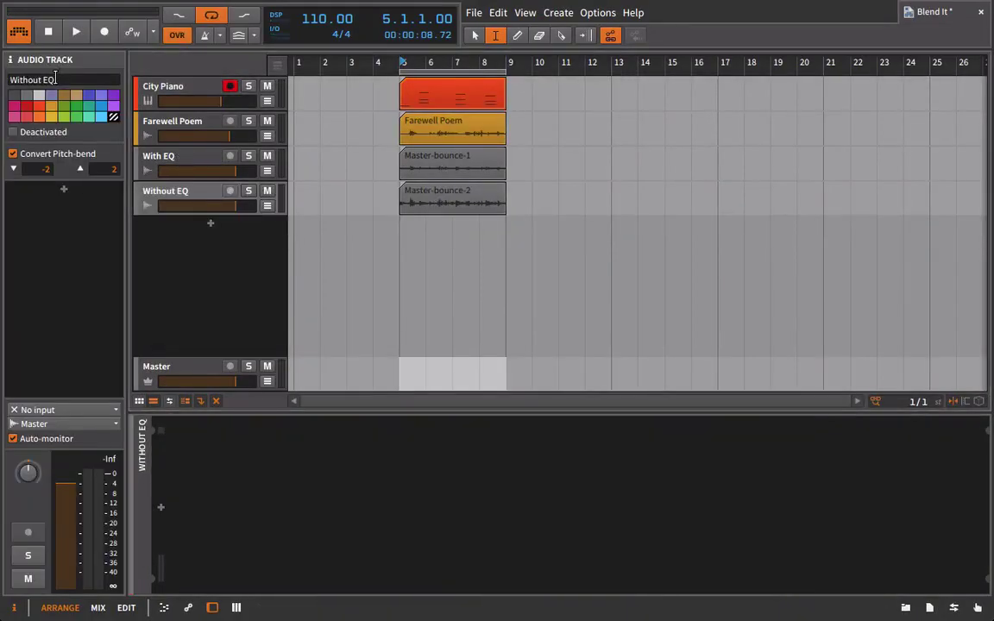
pyautogui.click(448, 164)
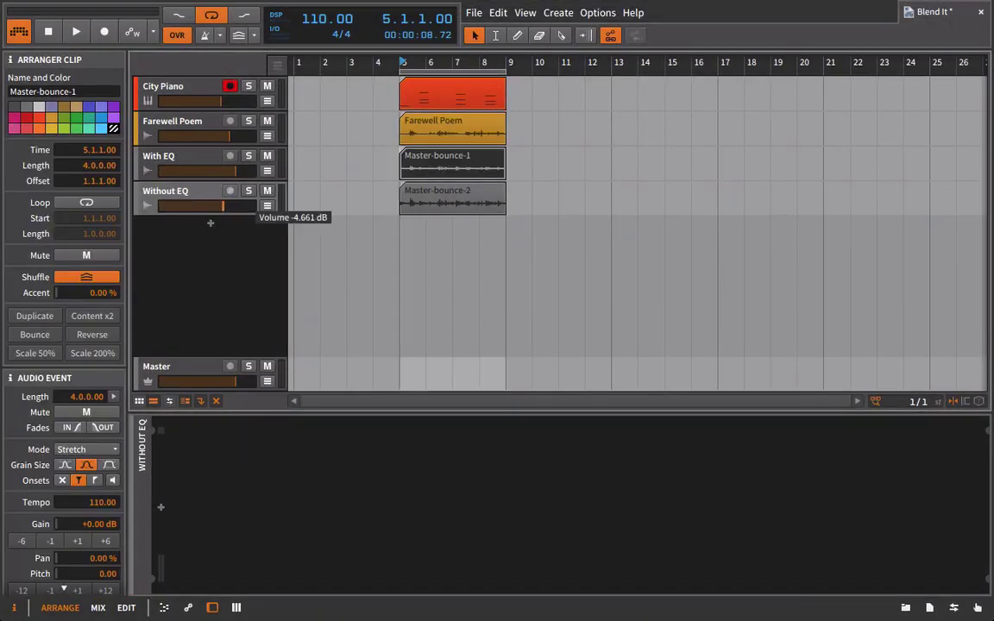
# Step: Lower Without EQ slightly, disarm City Piano, and briefly solo each bounce during playback
pyautogui.moveTo(191, 207); pyautogui.dragTo(184, 207)
pyautogui.click(249, 155)
pyautogui.press('space')
pyautogui.click(230, 87)
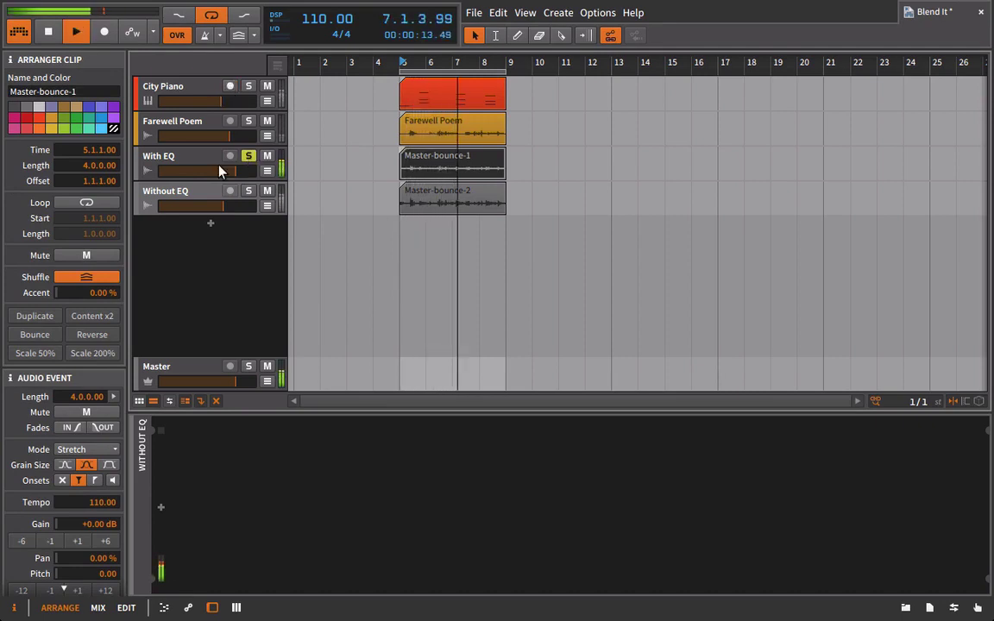
pyautogui.click(249, 191)
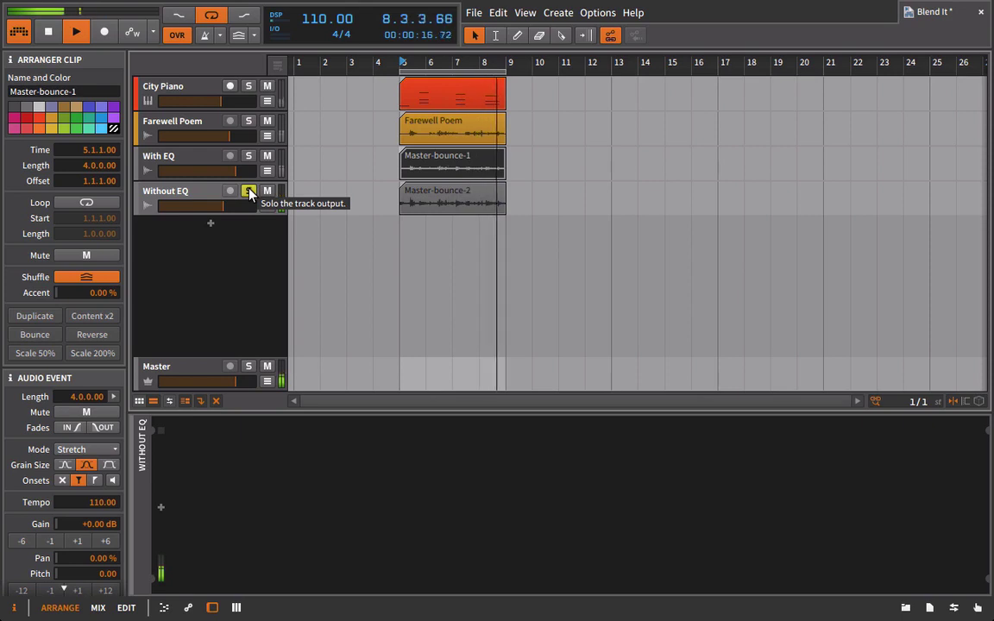
pyautogui.click(249, 191)
pyautogui.press('space')
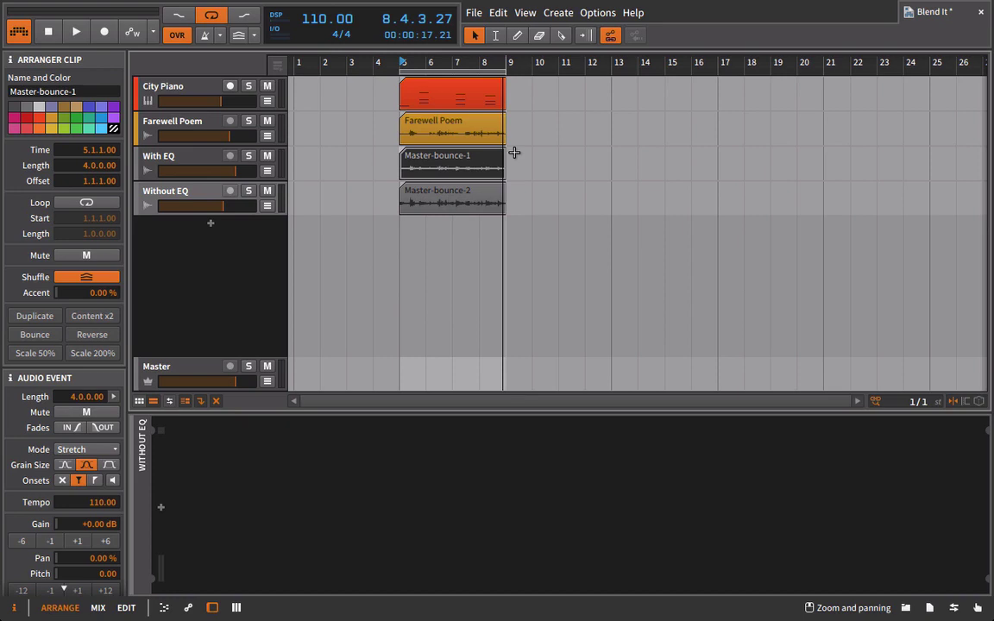
# Step: Play With EQ soloed, then Without EQ soloed, stopping after each
pyautogui.click(248, 155)
pyautogui.press('space')
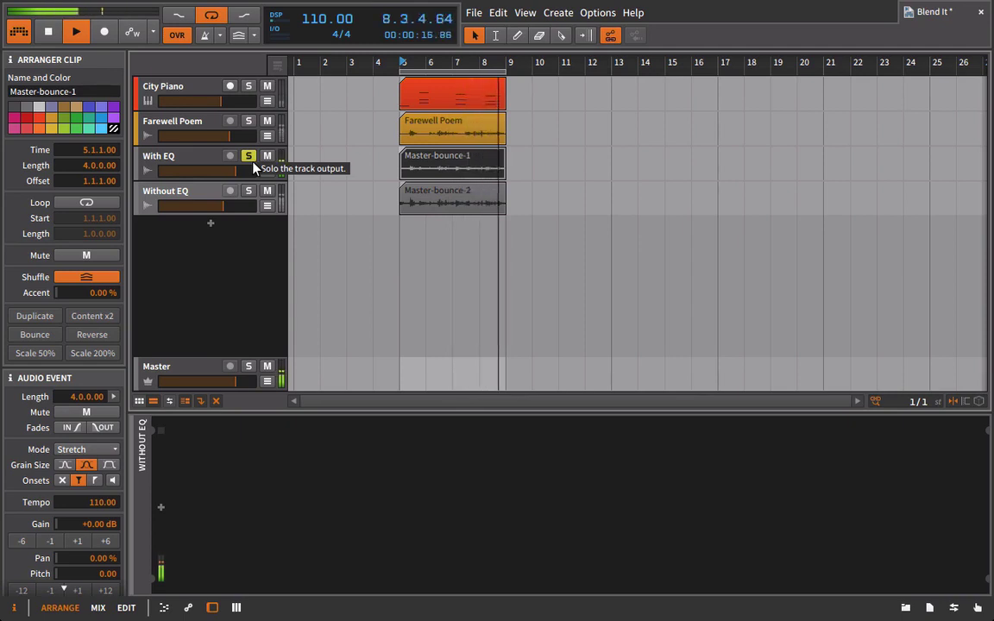
pyautogui.press('space')
pyautogui.click(249, 192)
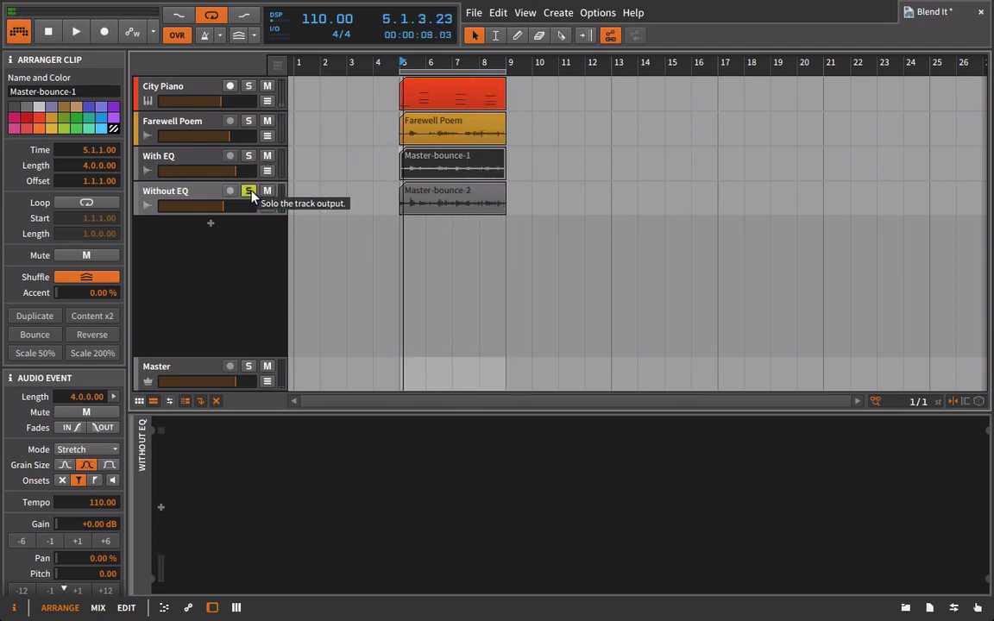
pyautogui.press('space')
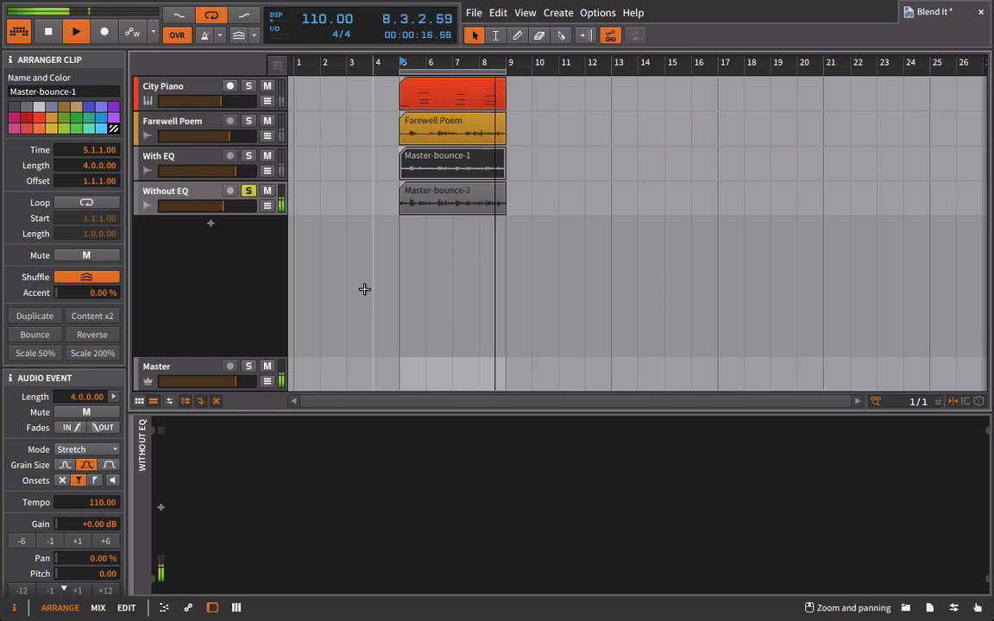
pyautogui.press('space')
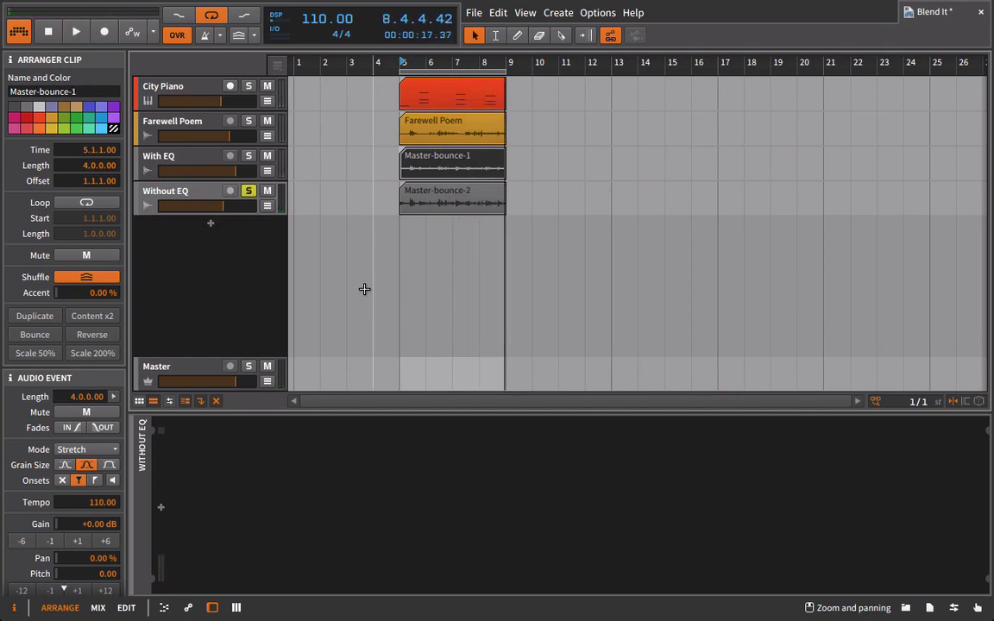